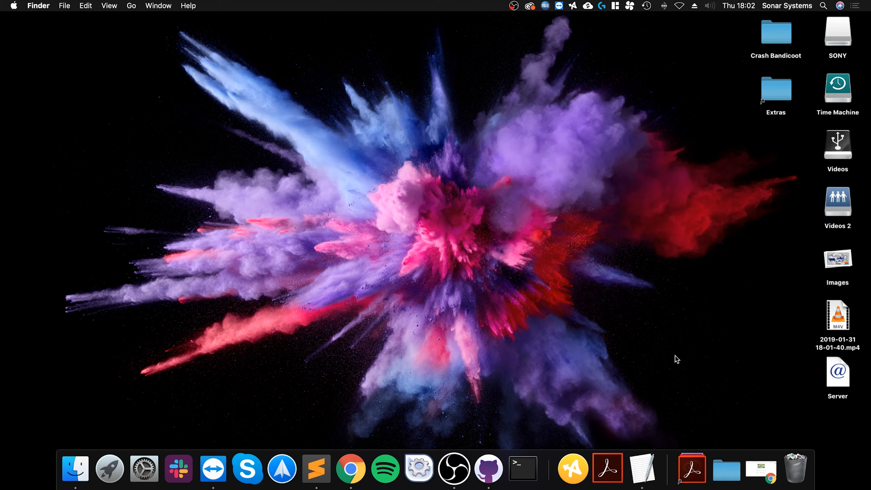
Open the BleemSync page at modmyclassic.com/bleemsync in Chrome.
left_click(757, 456)
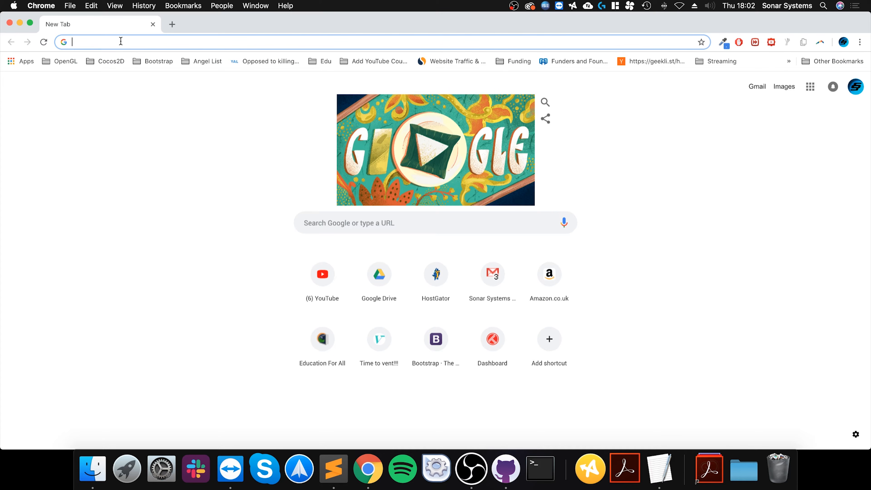
type("modmyclassic.com/bleemsync")
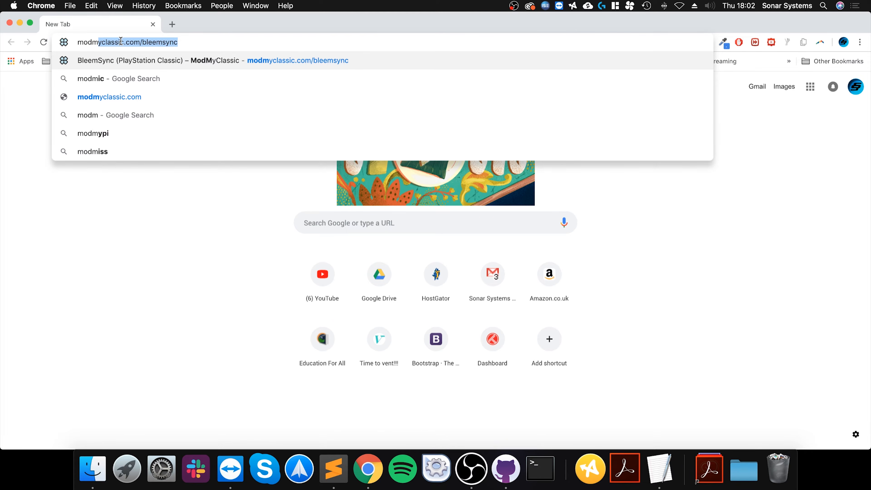
key("Right")
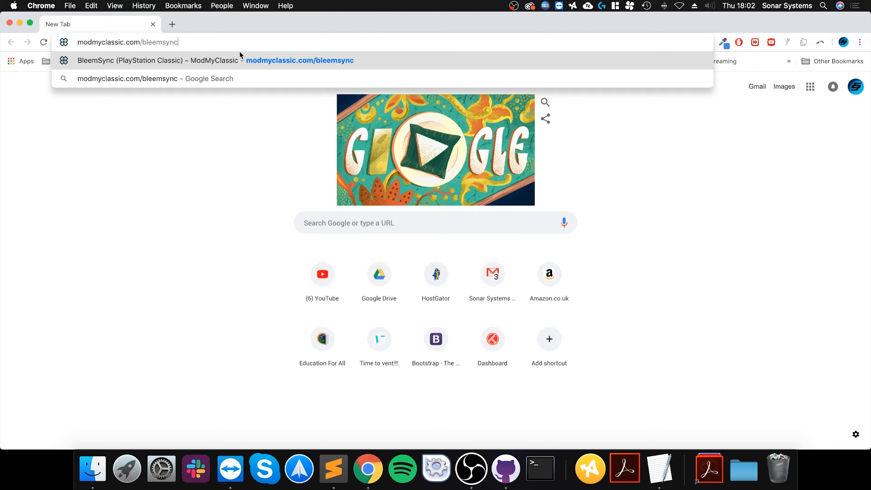
key("Return")
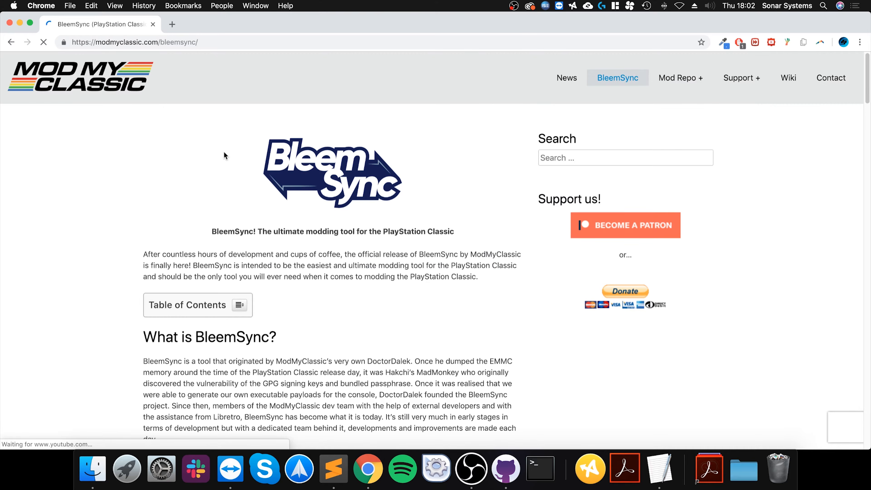
Find the Where to Download section and download BleemSync 1.0.0 Public Beta.
scroll(221, 151, "down", 10)
scroll(215, 176, "down", 15)
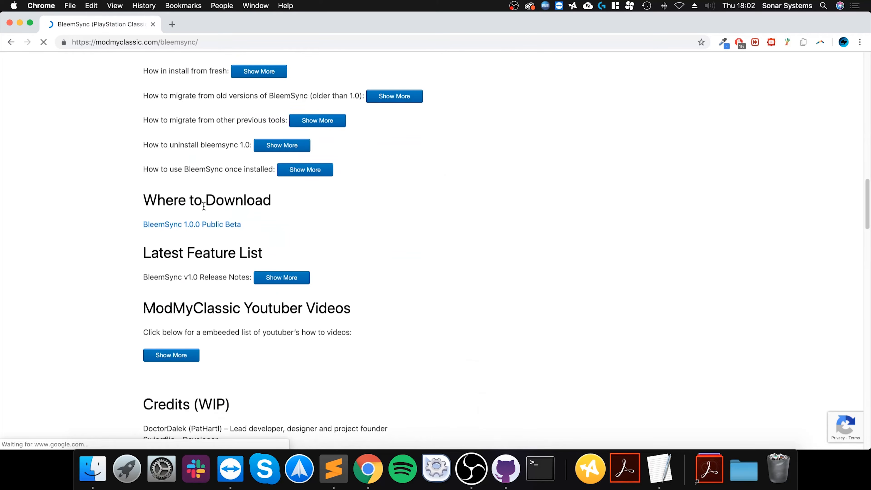
left_click(196, 225)
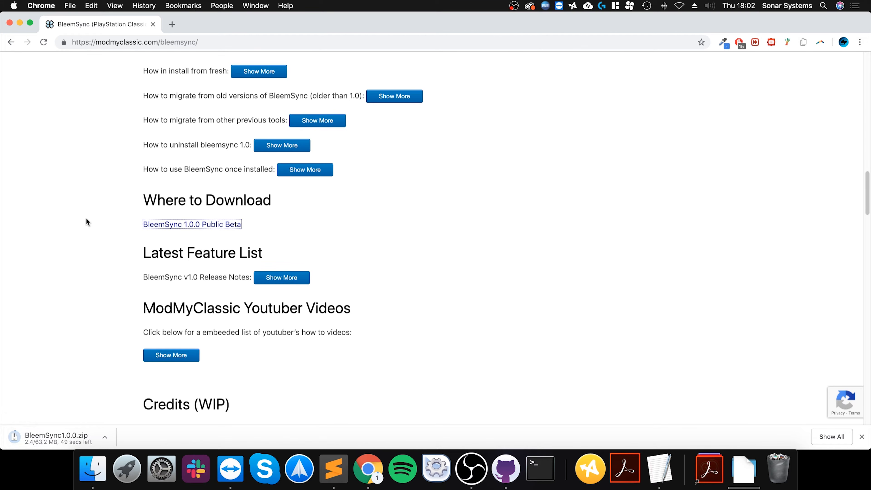
Narrow the browser window to uncover the SONY drive and the other desktop items.
left_click_drag(869, 156, 601, 155)
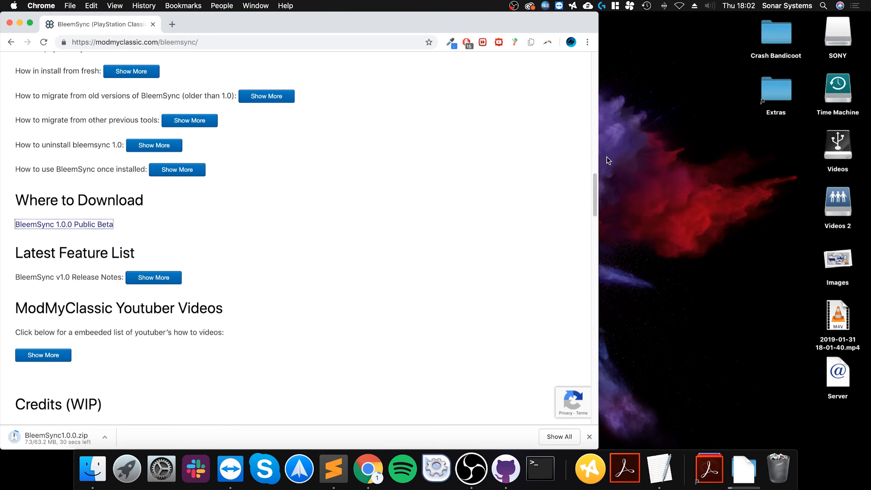
left_click_drag(846, 35, 781, 469)
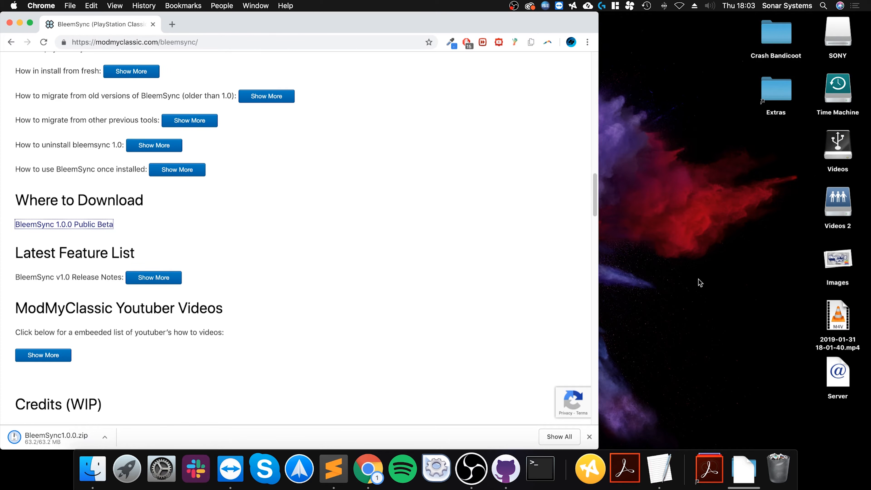
right_click(843, 27)
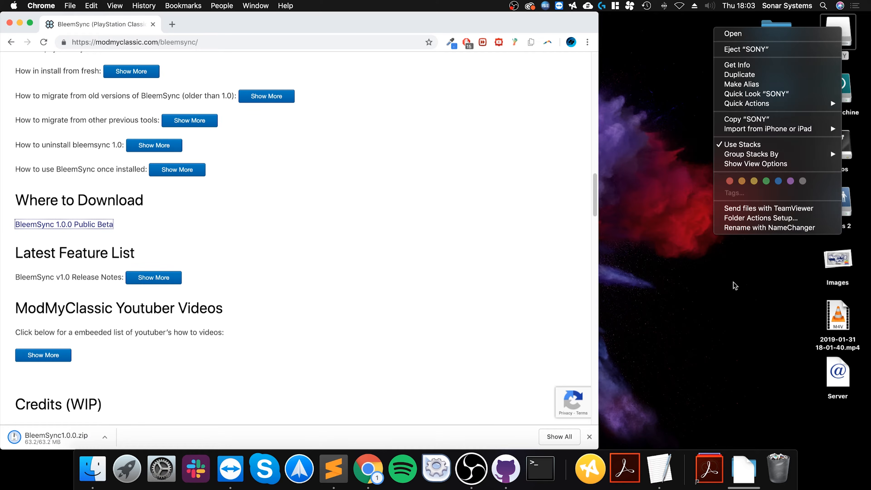
left_click(711, 336)
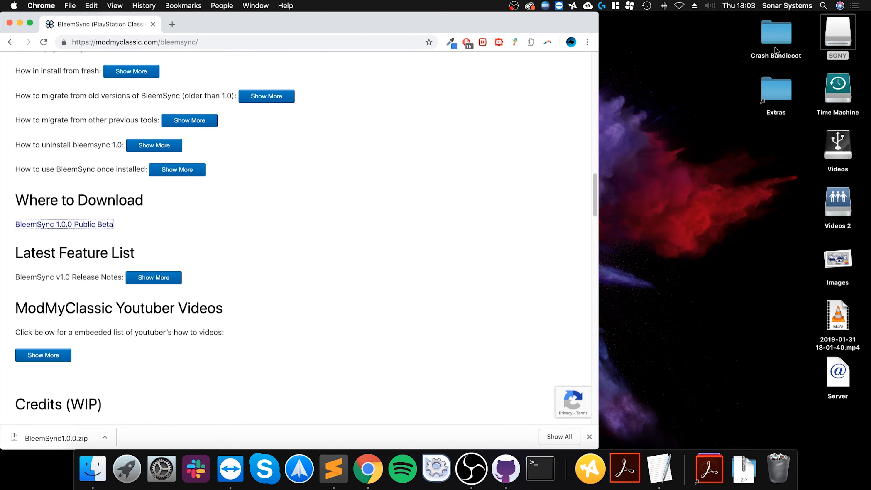
Look through the BleemSync page's sections for the requirements, including the RDNIS driver for Mac.
scroll(265, 293, "up", 3)
scroll(266, 297, "up", 15)
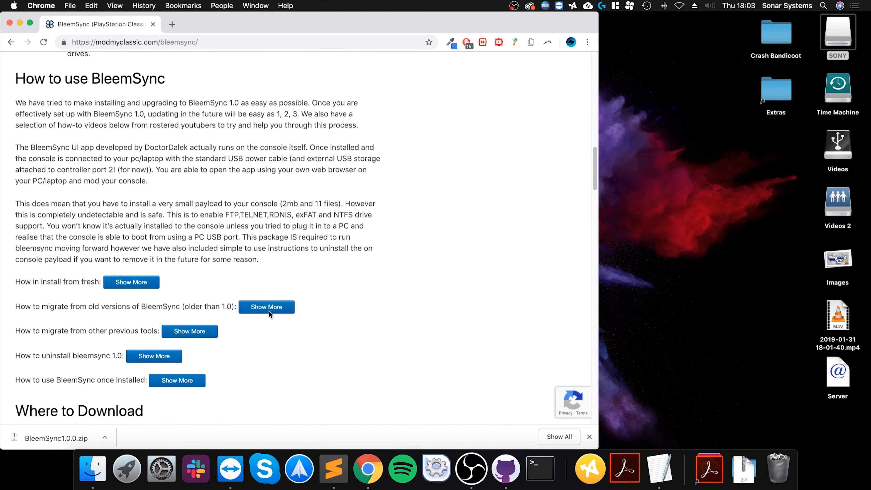
scroll(262, 315, "down", 5)
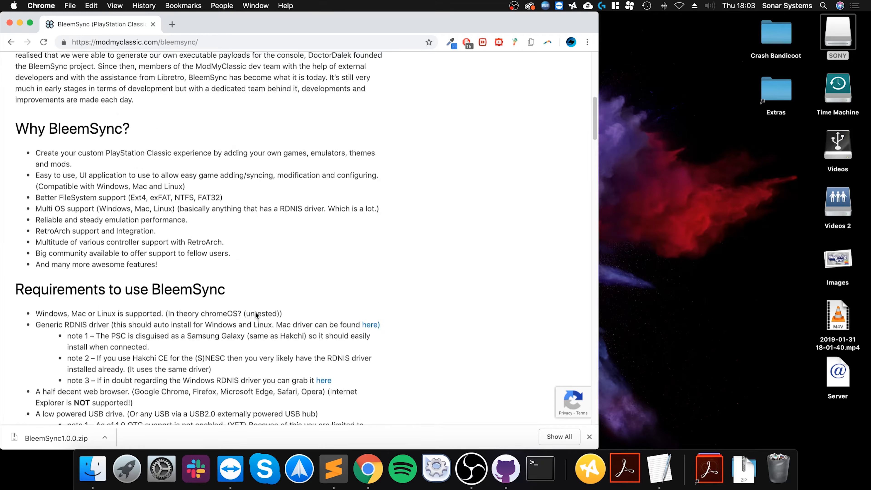
scroll(254, 302, "up", 6)
scroll(249, 289, "up", 7)
scroll(249, 289, "down", 20)
scroll(249, 289, "down", 20)
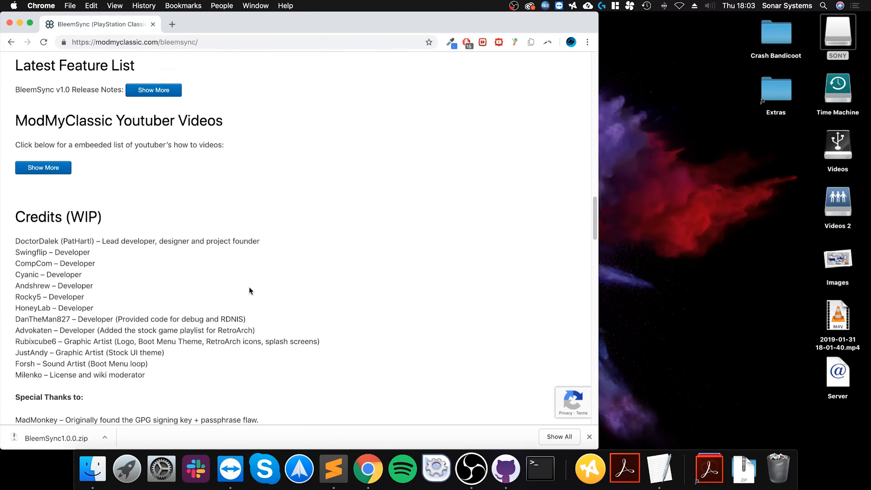
scroll(249, 289, "up", 20)
scroll(249, 290, "up", 5)
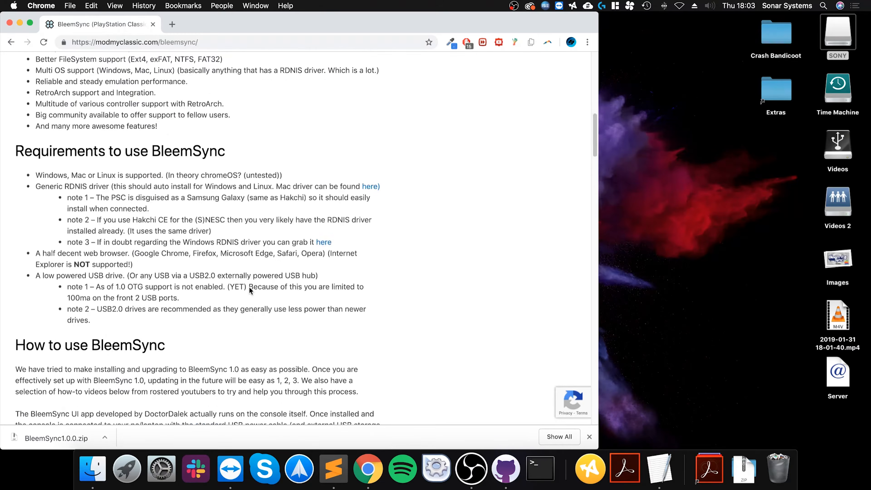
scroll(249, 287, "up", 1)
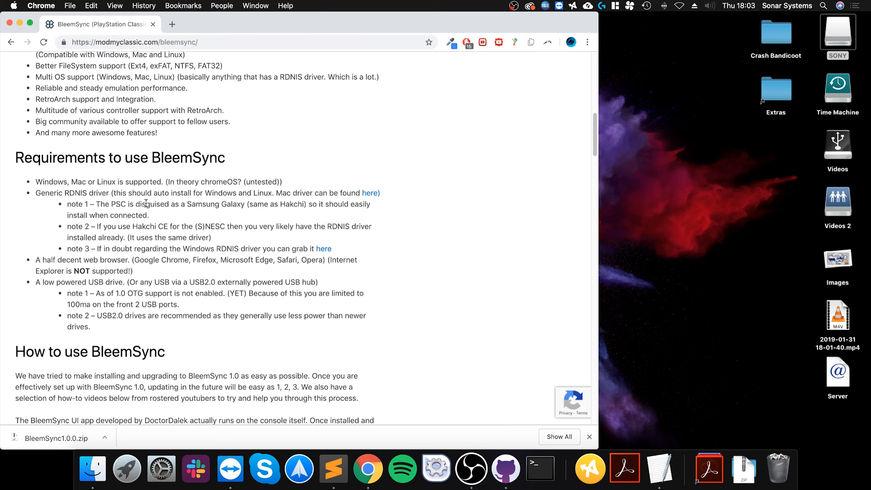
Open the Mac RDNIS driver page in a separate tab and download HoRNDIS-9.2.pkg from its available versions.
left_click(370, 193, "super")
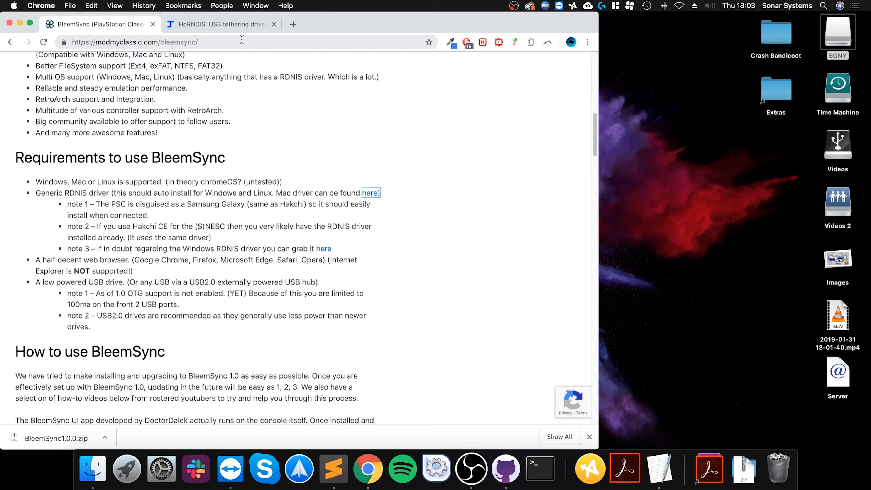
left_click(233, 24)
scroll(190, 329, "down", 5)
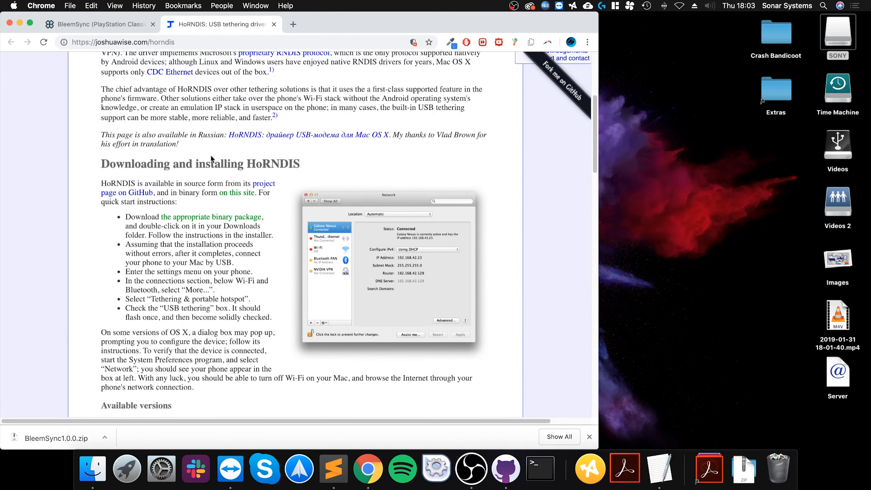
left_click(191, 222)
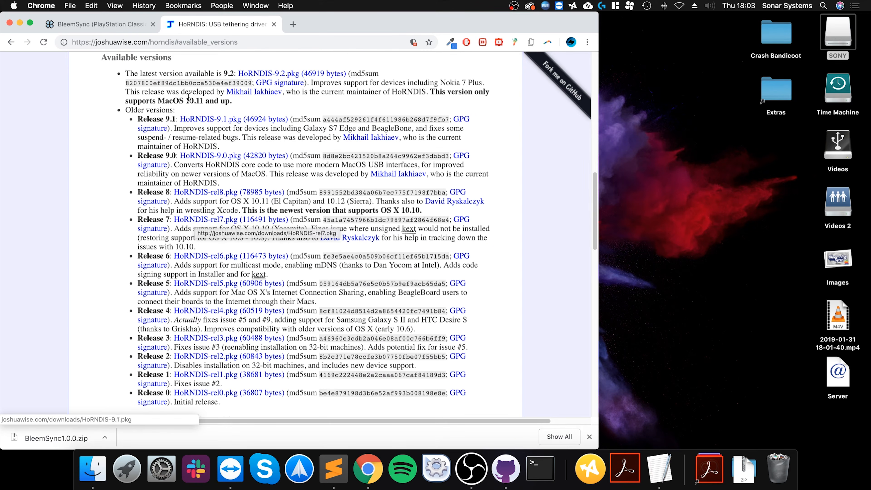
left_click(268, 73)
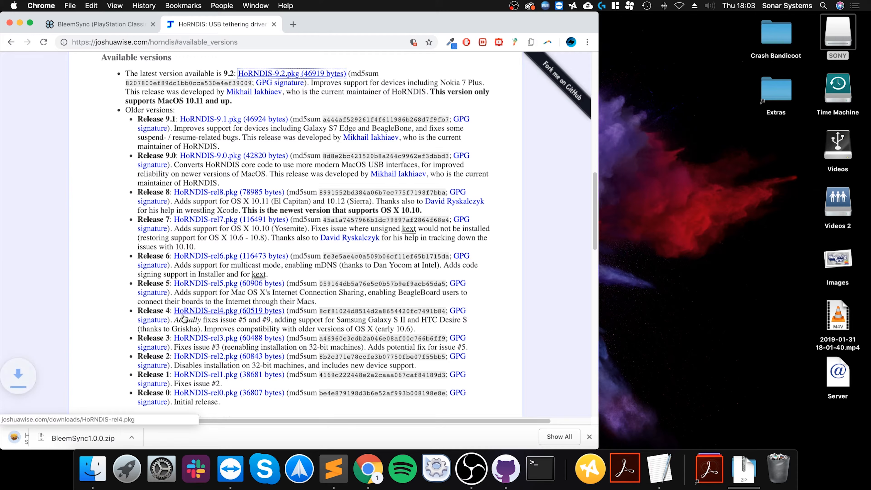
Open the downloaded HoRNDIS-9.2.pkg installer, close it without installing, and close both browser tabs.
left_click(68, 442)
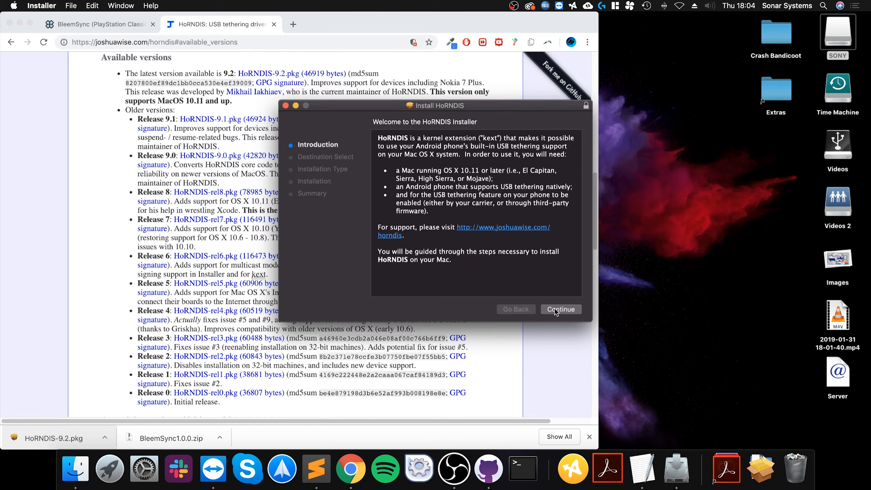
left_click(285, 106)
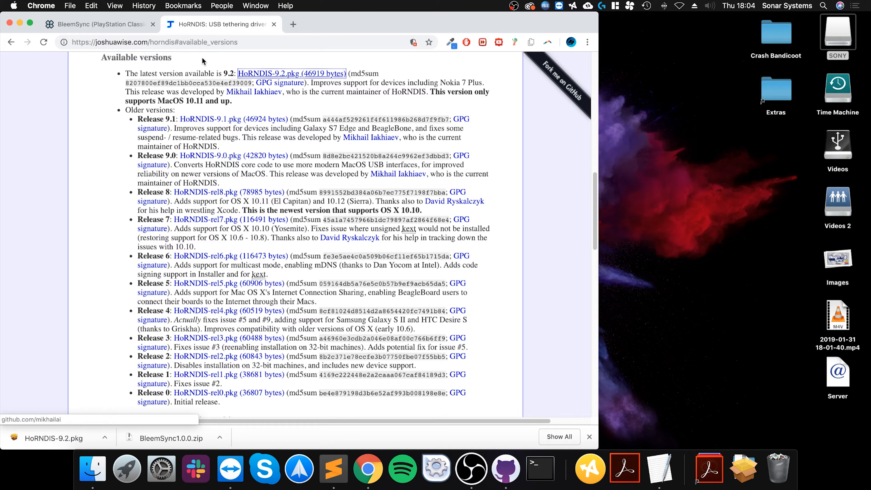
middle_click(205, 24)
middle_click(139, 29)
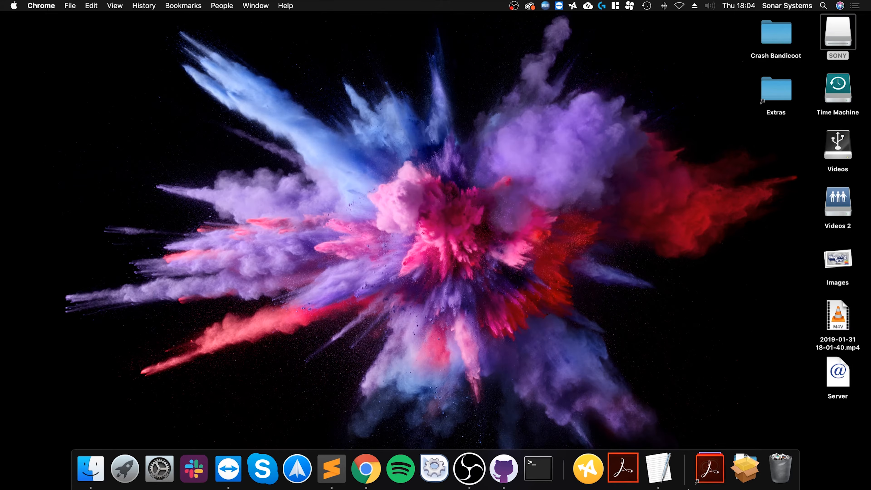
Open the Downloads folder in Finder and extract BleemSync1.0.0.zip there.
left_click(743, 468)
left_click(768, 296)
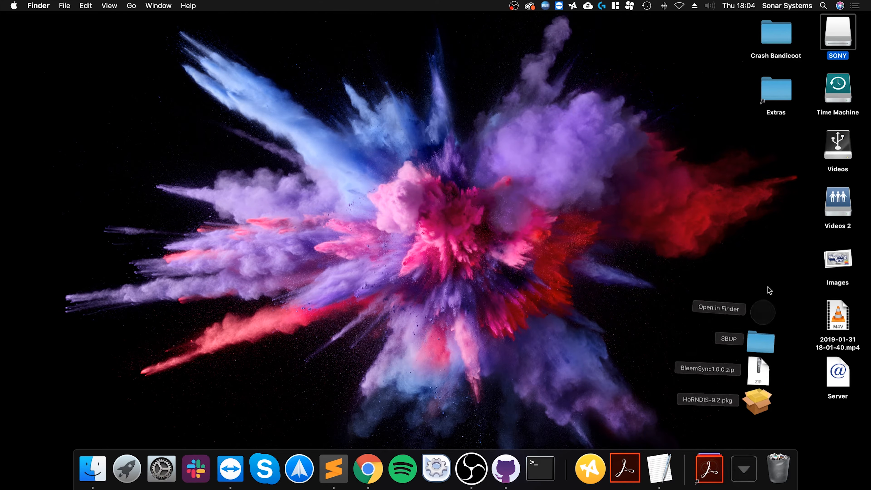
left_click_drag(569, 168, 445, 156)
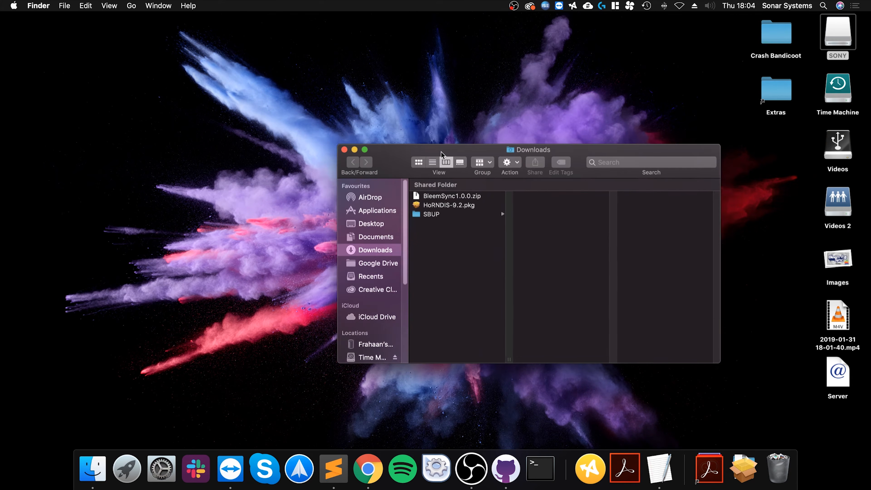
double_click(445, 196)
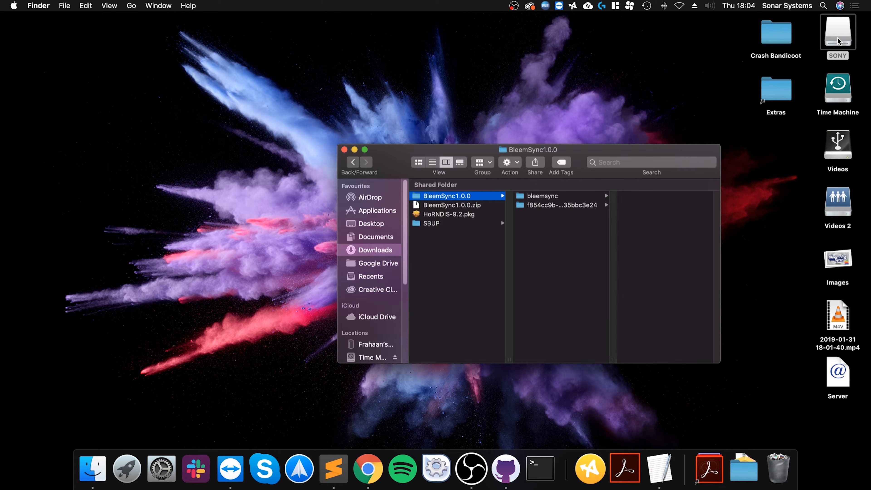
Find Disk Utility with a system search and open it.
left_click(823, 6)
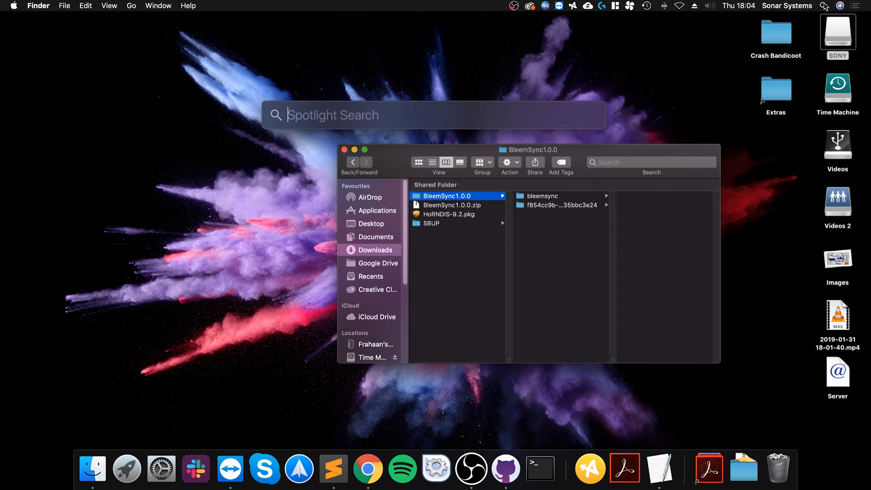
type("disk u")
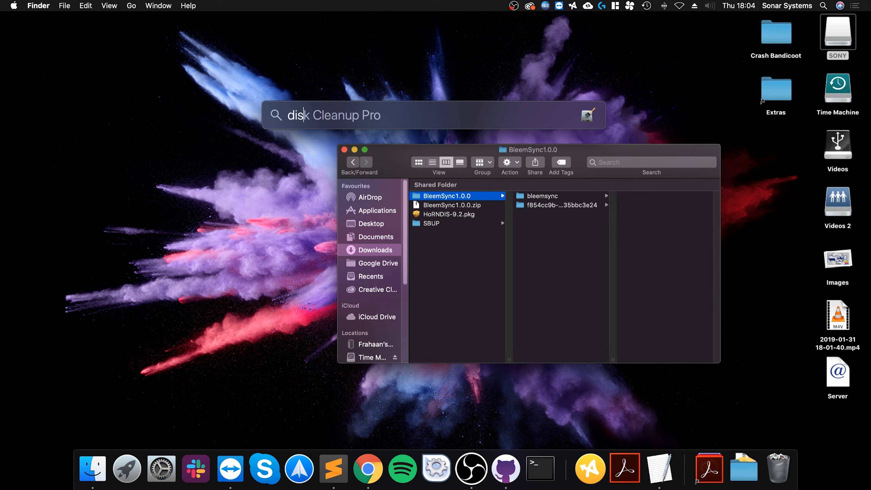
key("Return")
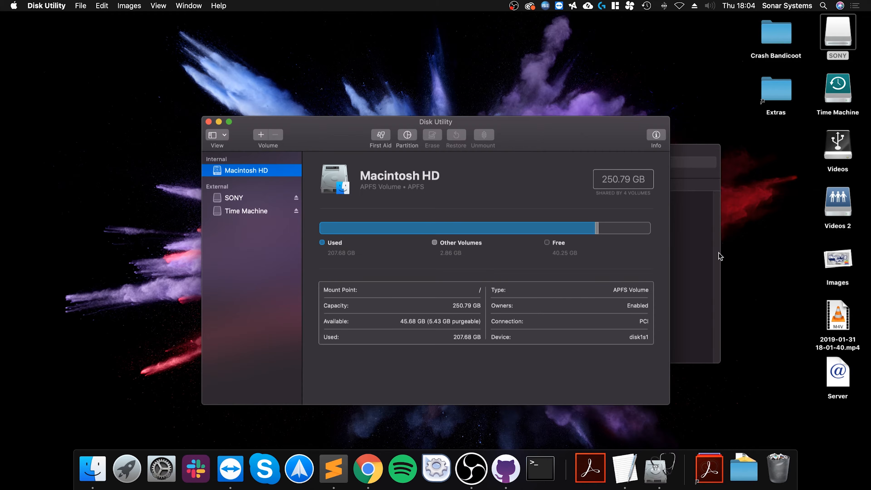
Erase the external SONY drive in MS-DOS (FAT) format, keeping the name SONY, and dismiss the finished erase dialog.
left_click(261, 198)
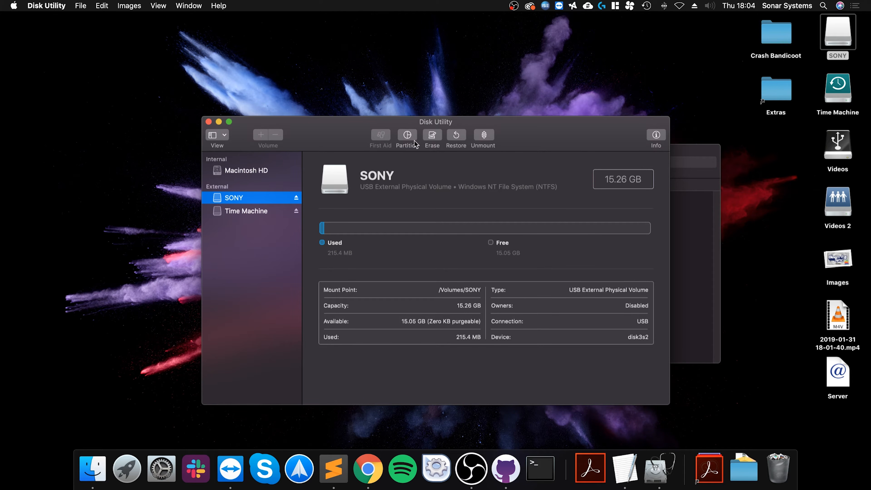
left_click(432, 135)
left_click(425, 227)
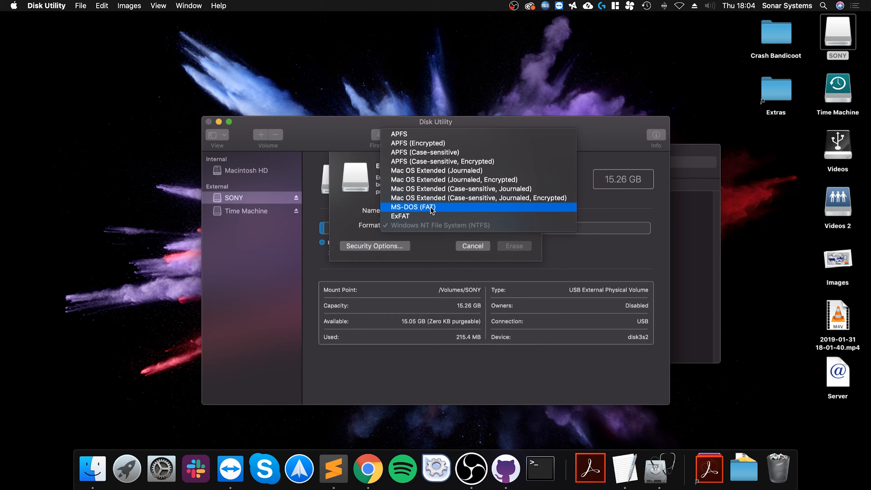
left_click(447, 208)
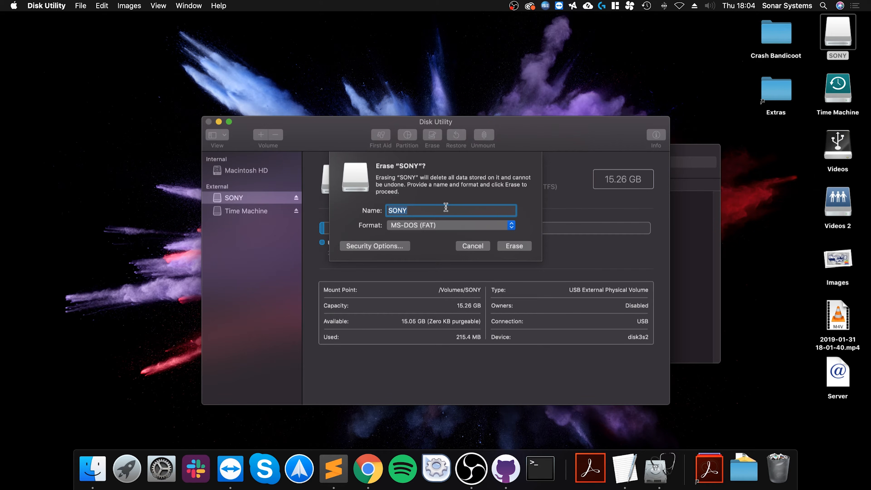
left_click(413, 210)
left_click(528, 247)
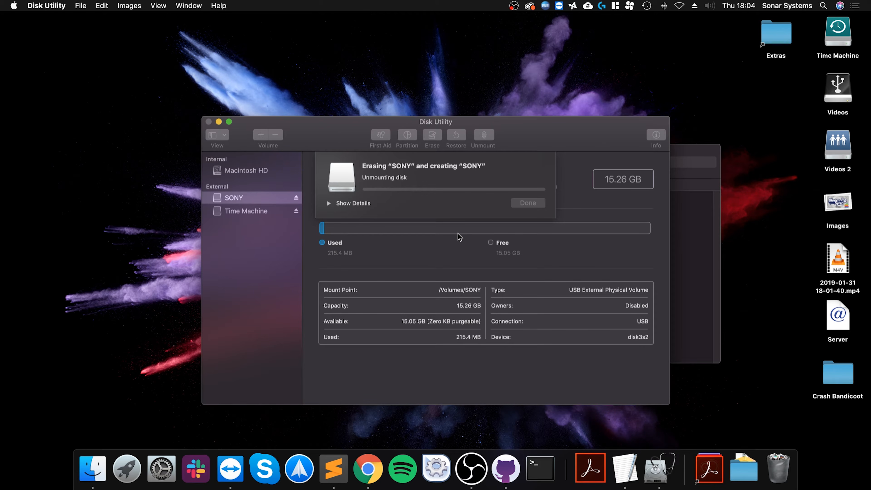
left_click(329, 203)
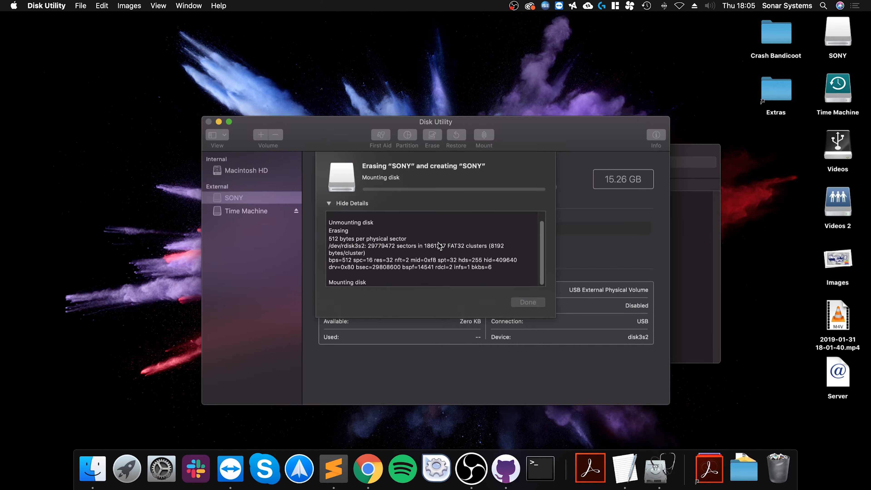
left_click(527, 302)
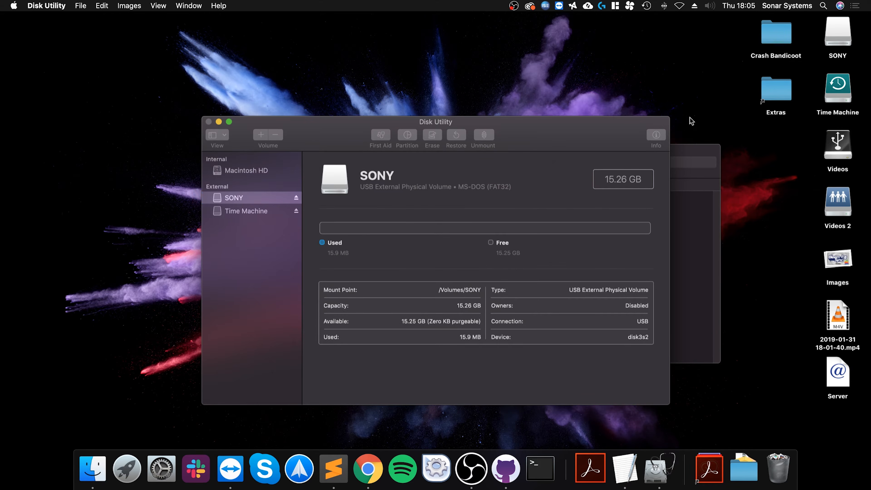
Close Disk Utility and open the SONY drive from the desktop.
left_click(208, 122)
double_click(838, 31)
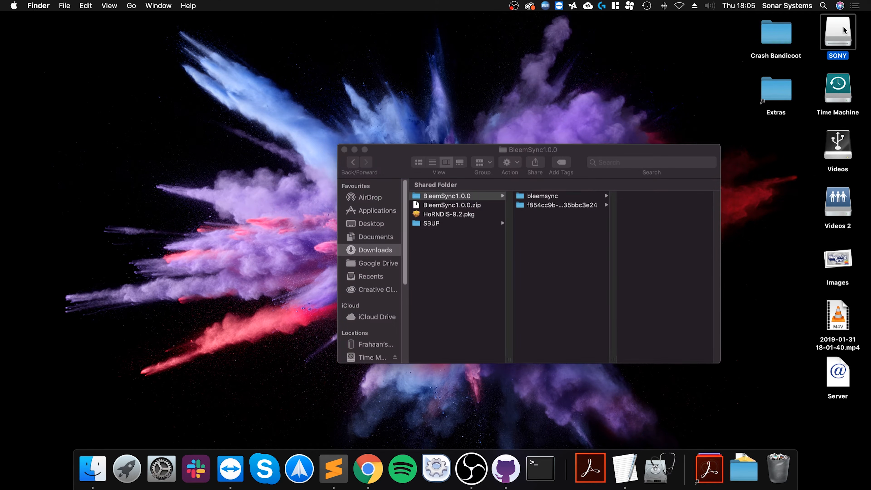
Copy the bleemsync and f854cc9b folders from BleemSync1.0.0 onto the SONY drive.
left_click_drag(567, 186, 332, 160)
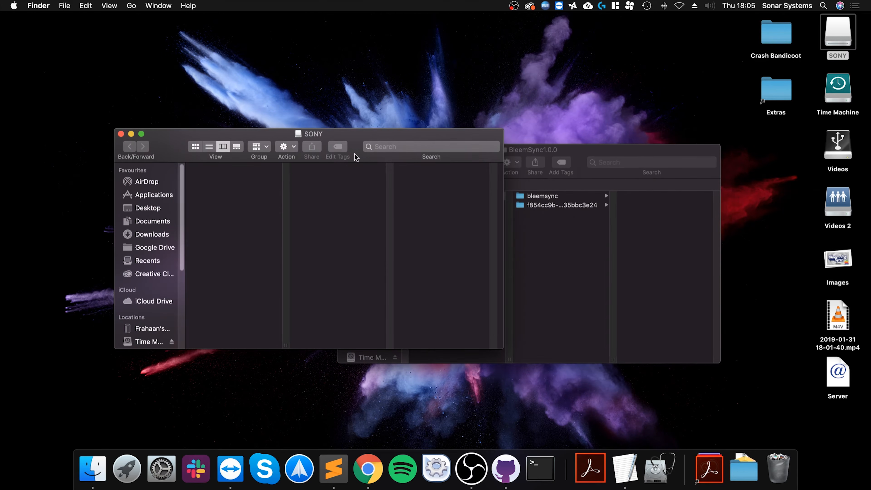
left_click_drag(544, 253, 257, 217)
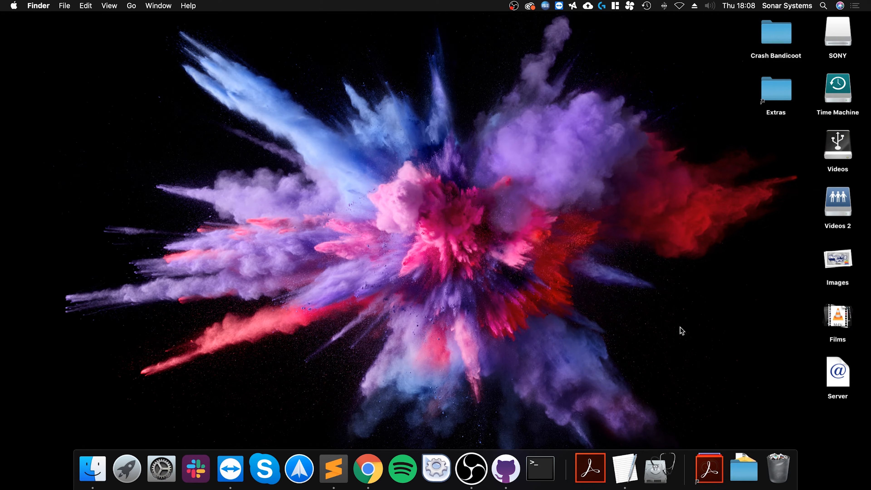
Open the SONY drive, select all of its folders, and create a desktop folder named Backup.
double_click(838, 41)
key("super+a")
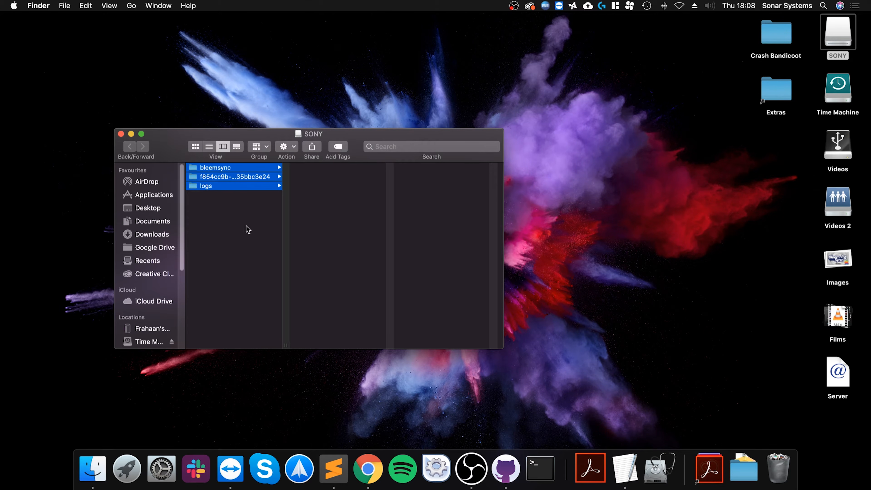
right_click(724, 194)
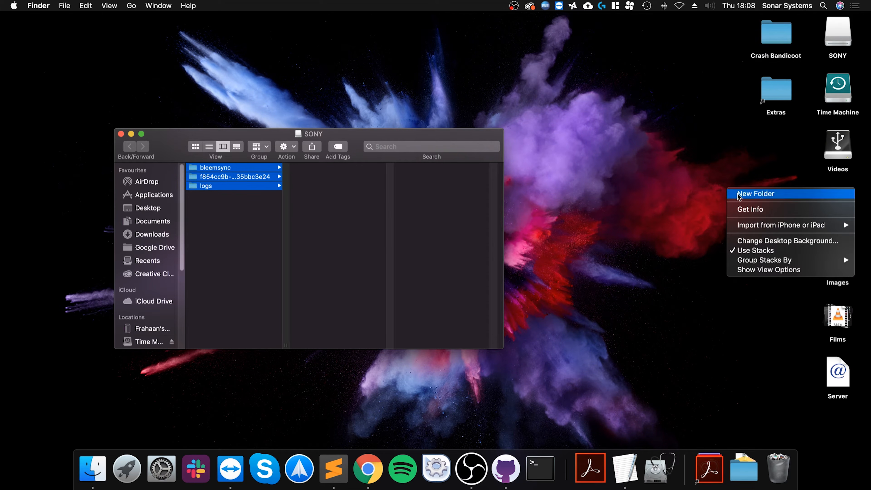
left_click(733, 194)
type("Backup")
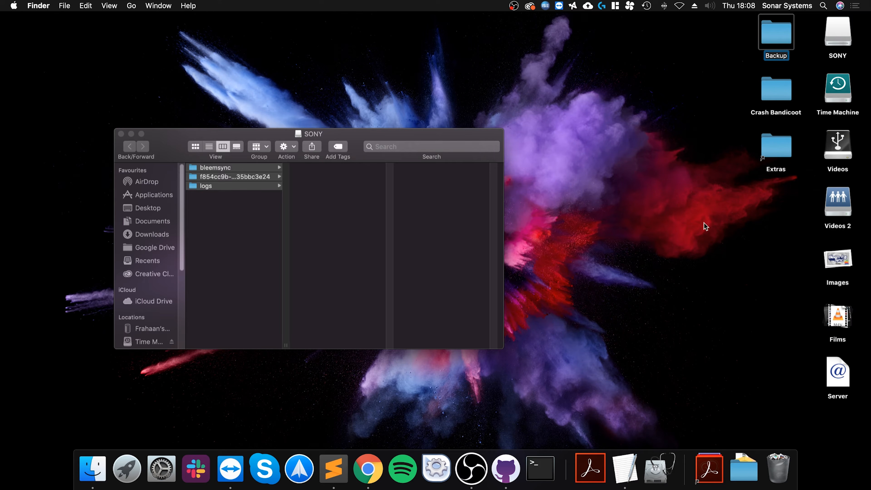
key("Return")
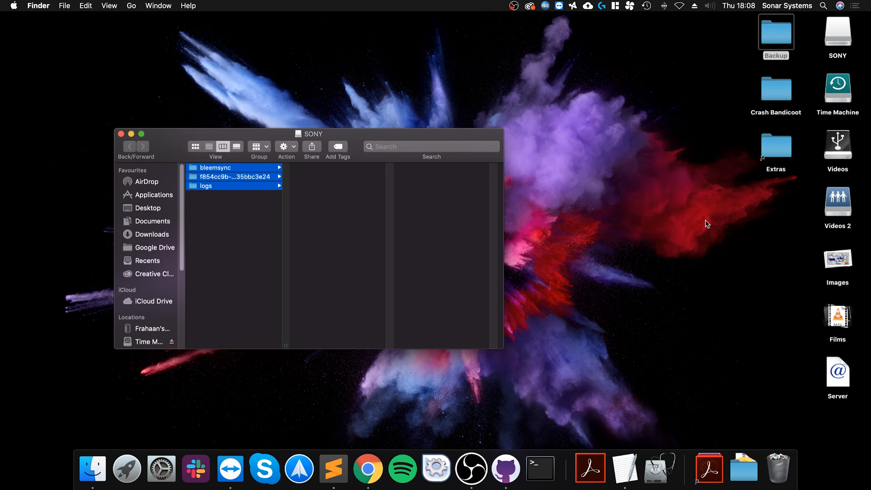
key("super+o")
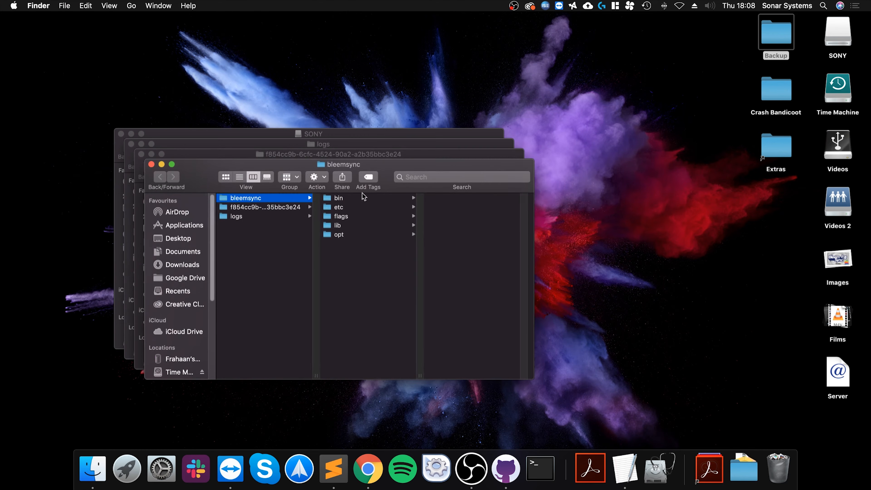
left_click(151, 164)
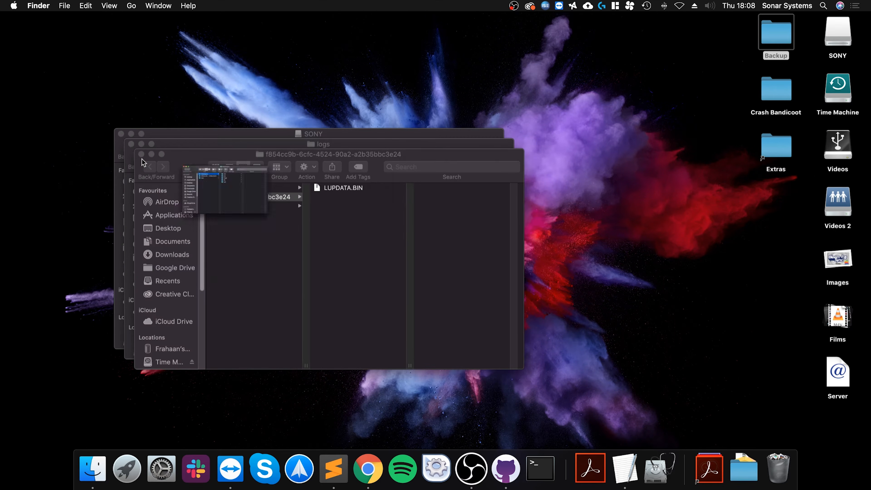
left_click(141, 154)
left_click(131, 145)
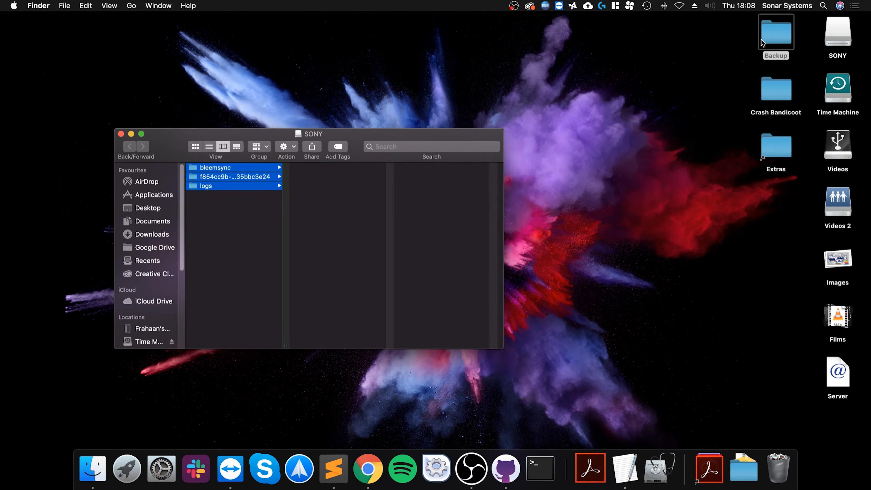
Open the Backup folder, copy the bleemsync, f854cc9b and logs folders from SONY into it, and close its window.
double_click(773, 43)
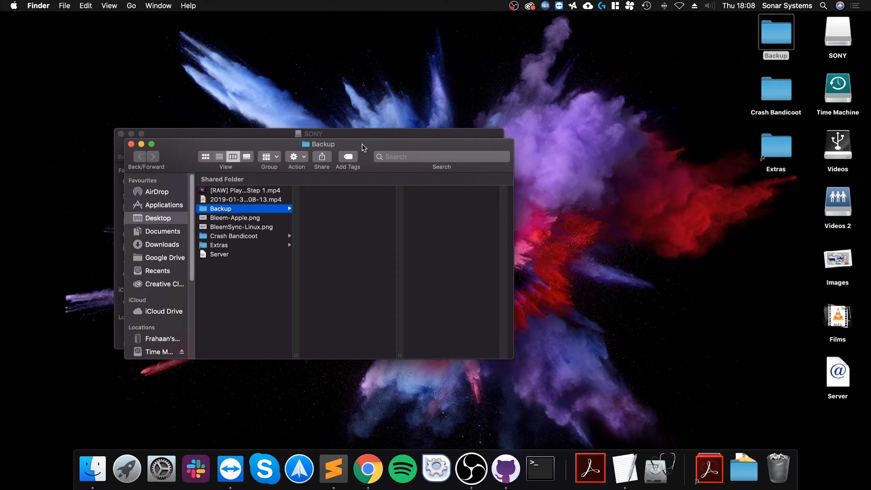
left_click_drag(363, 148, 643, 164)
left_click_drag(229, 186, 612, 240)
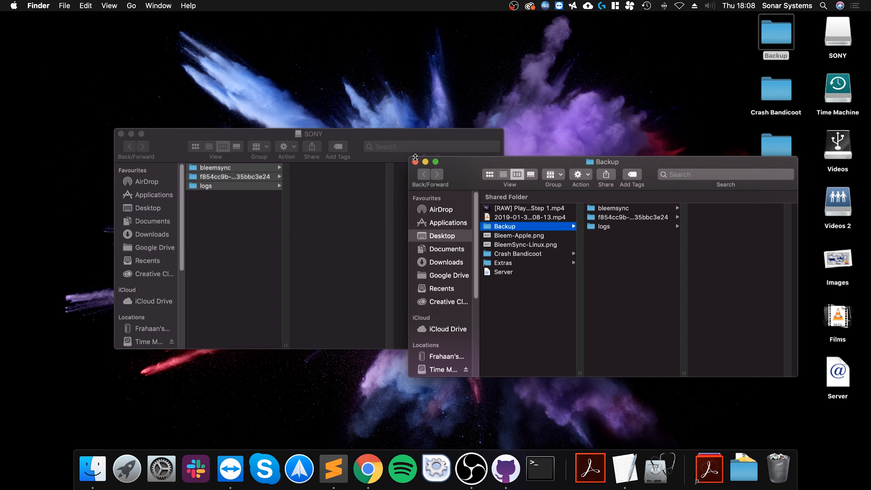
left_click(414, 162)
left_click(854, 6)
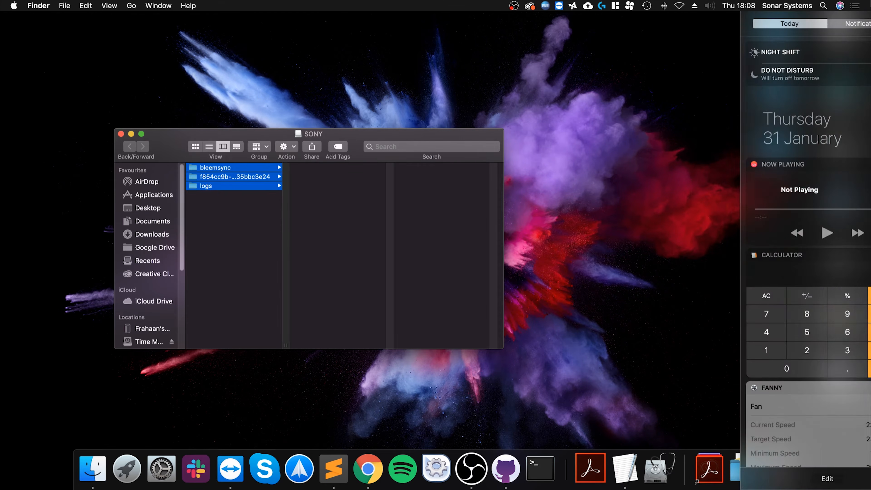
left_click(785, 5)
left_click(779, 5)
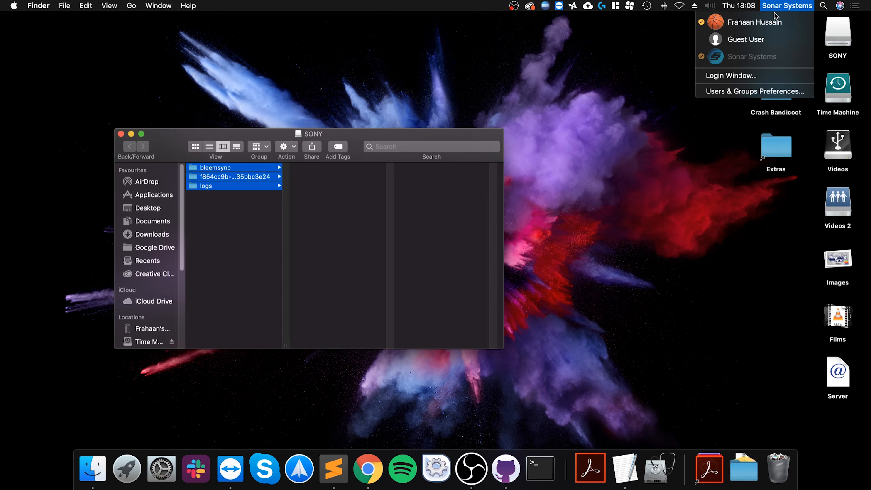
Search the system for "disk" and open Disk Utility.
left_click(823, 6)
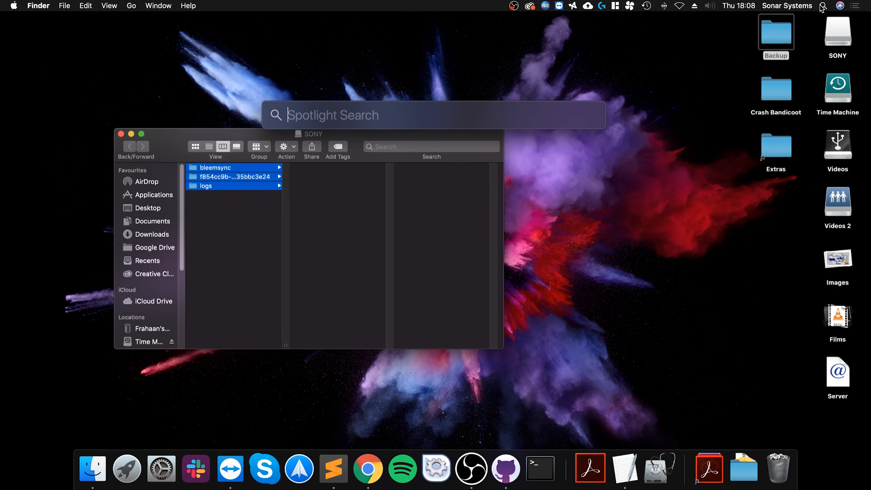
type("disk")
key("Return")
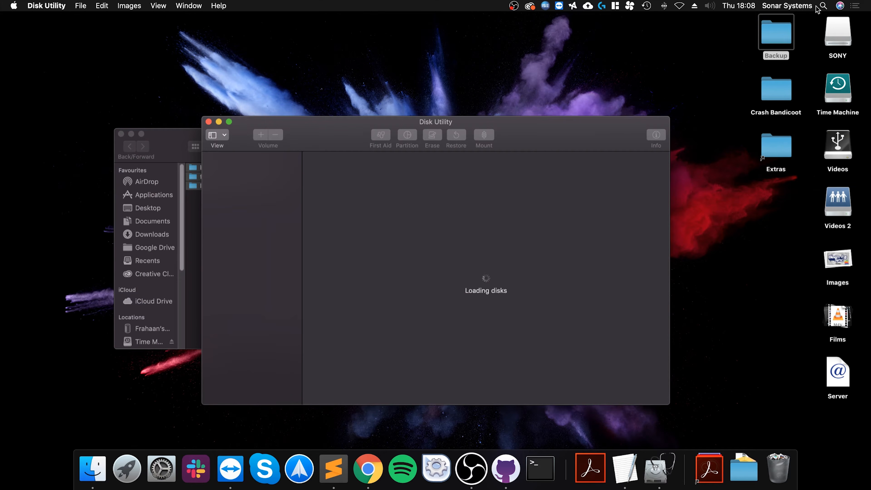
Erase the external SONY drive in ExFAT format, keeping the name SONY, and dismiss the finished erase dialog.
left_click(239, 200)
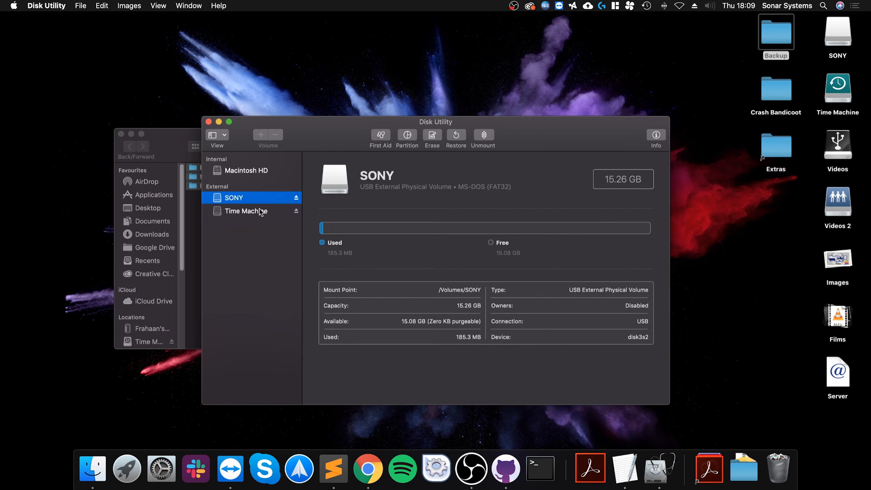
left_click(431, 141)
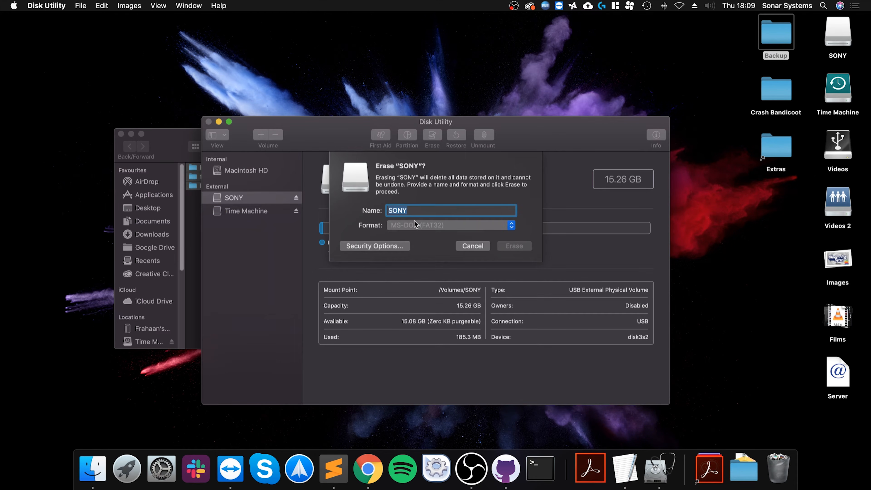
left_click(415, 225)
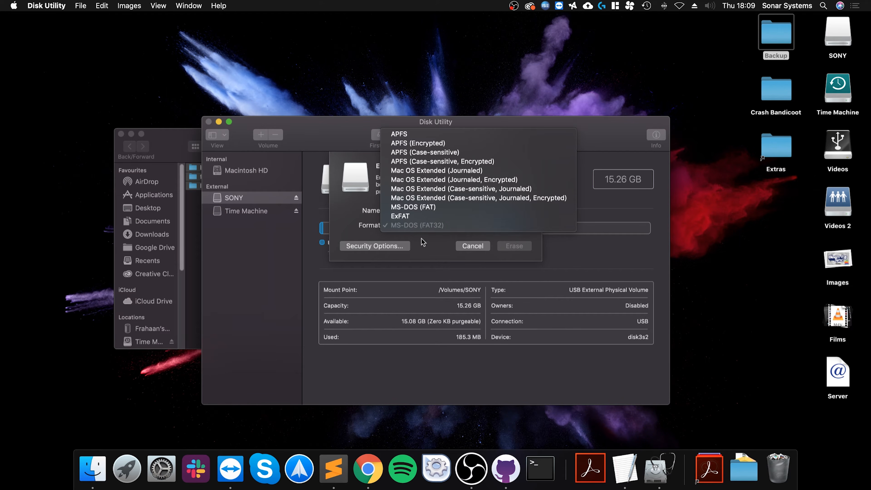
left_click(422, 215)
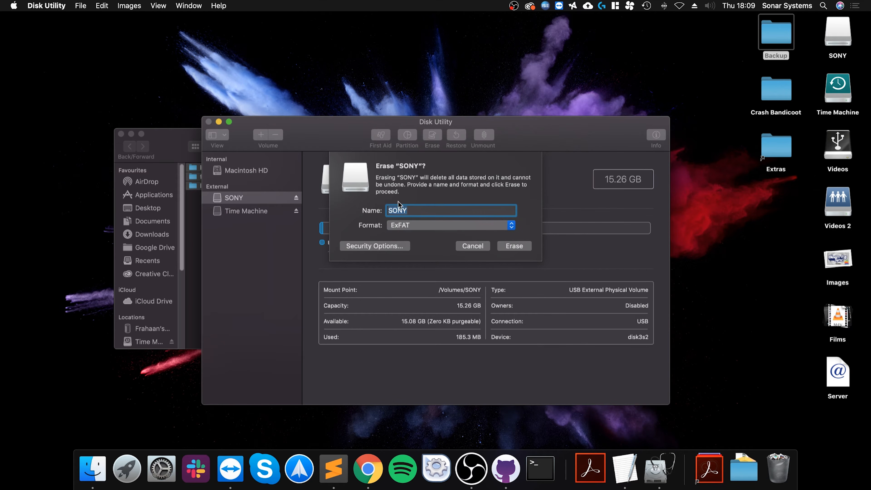
left_click(403, 212)
left_click(515, 246)
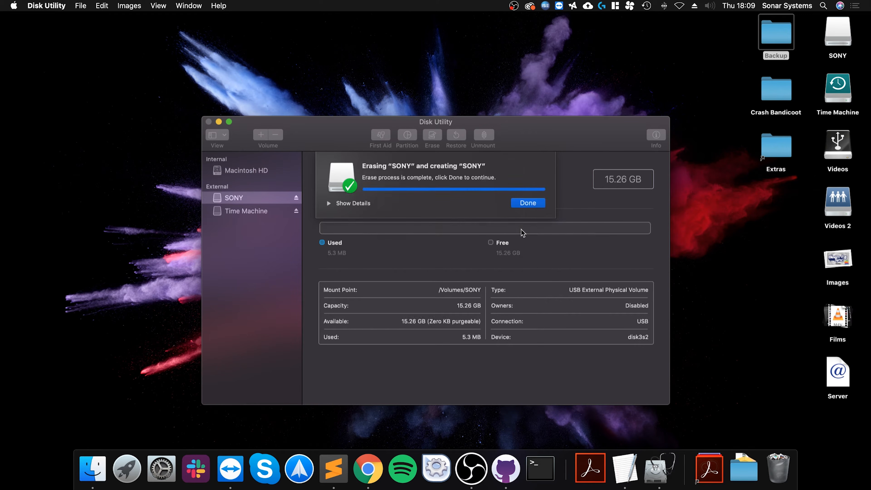
key("Return")
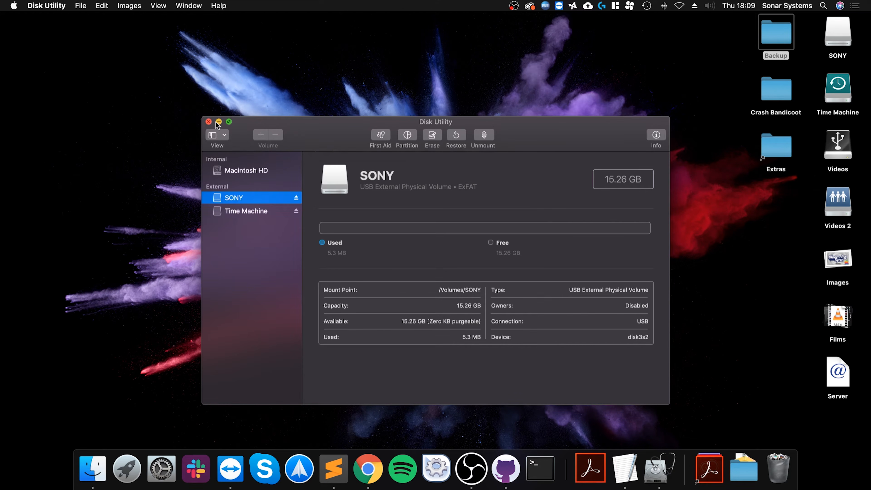
Close Disk Utility, reopen the SONY drive, and copy the three folders from Backup onto it.
left_click(208, 121)
left_click(838, 29)
double_click(839, 30)
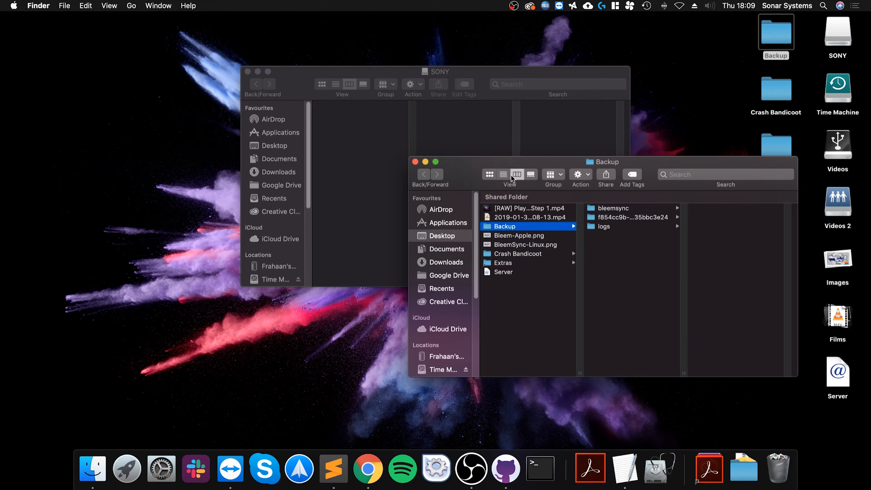
left_click_drag(603, 270, 604, 193)
left_click_drag(615, 229, 380, 183)
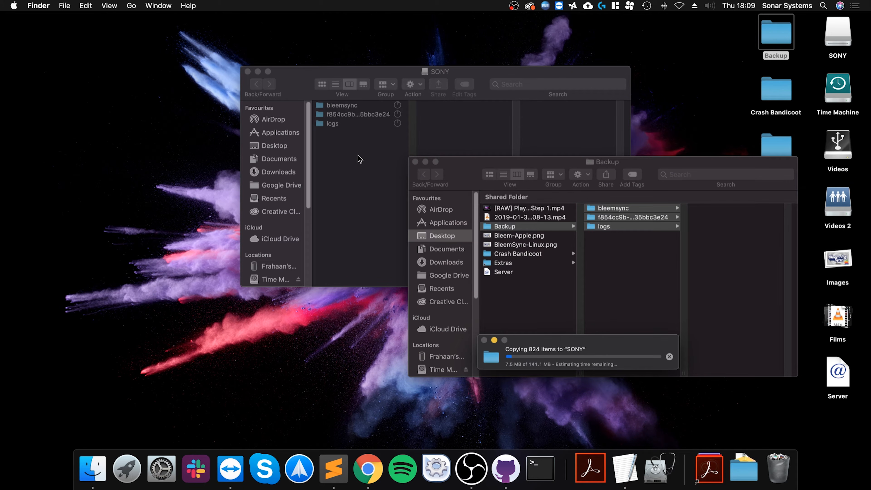
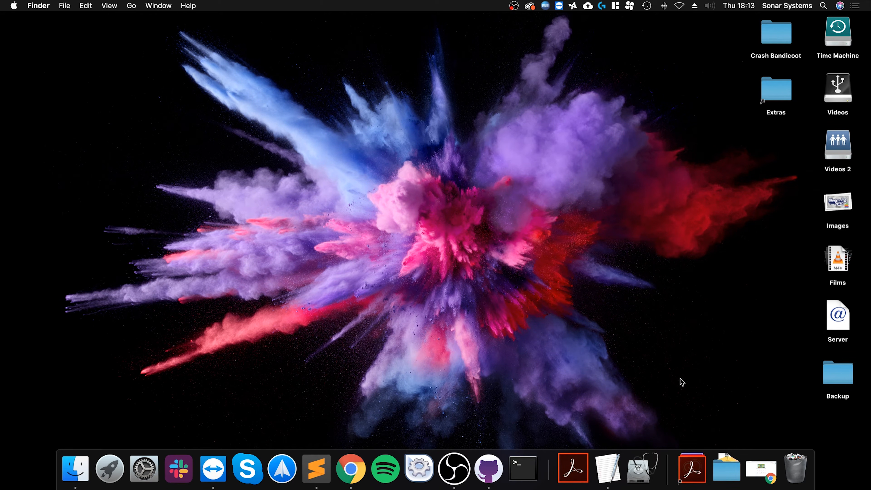
Switch to Chrome, load bleemsyncui.com, and look over the Game Manager page.
left_click(766, 461)
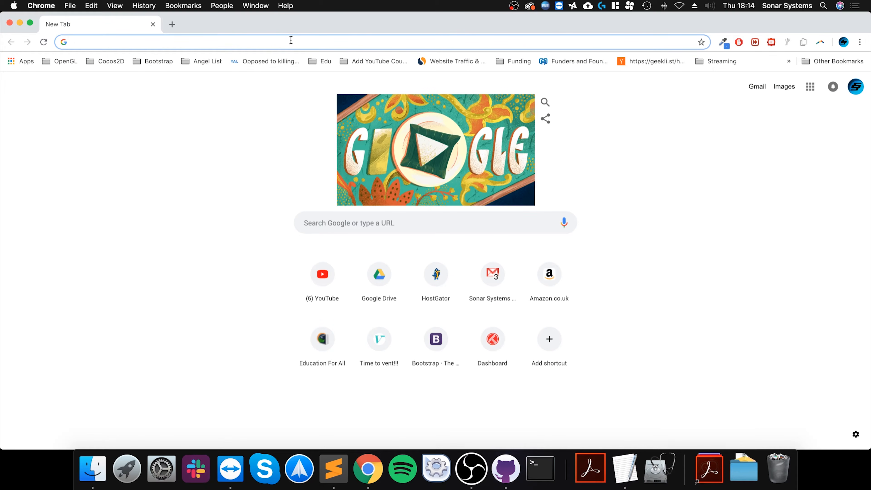
type("bleem")
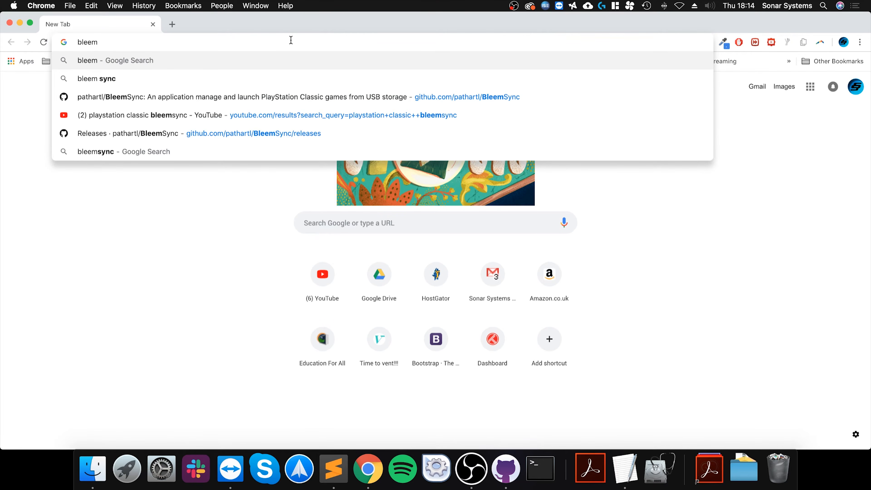
type("syncui.com")
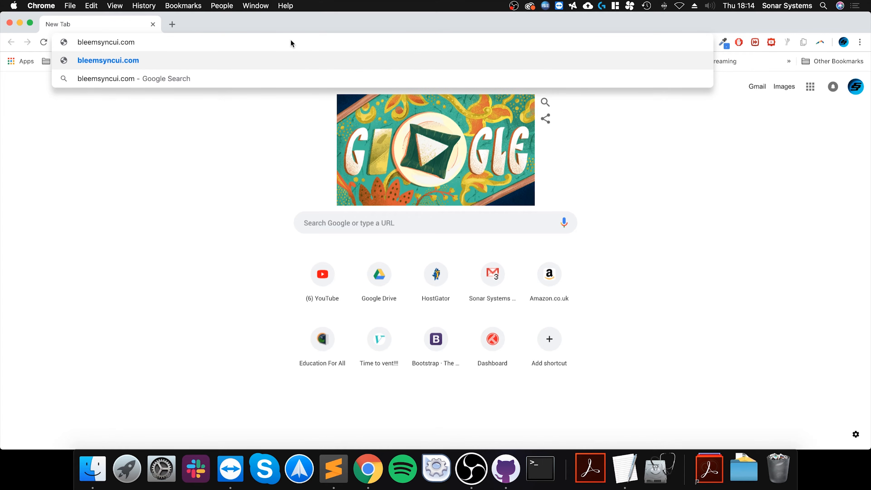
key("Return")
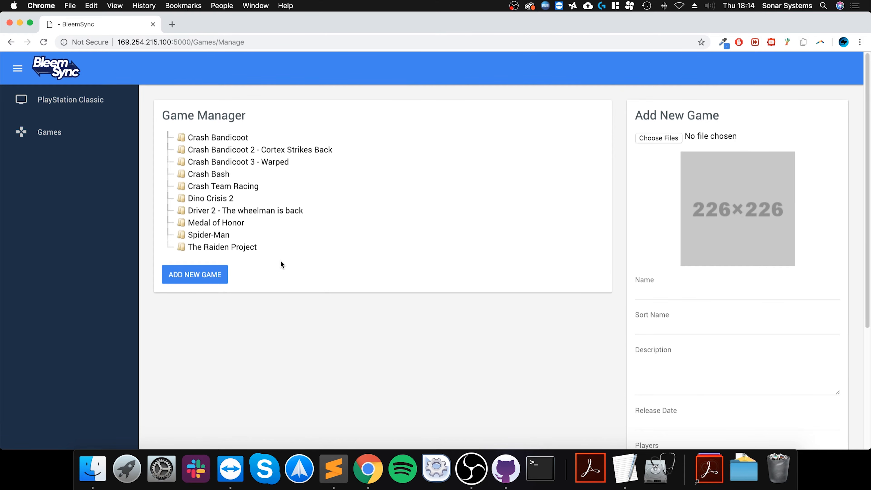
scroll(280, 262, "down", 5)
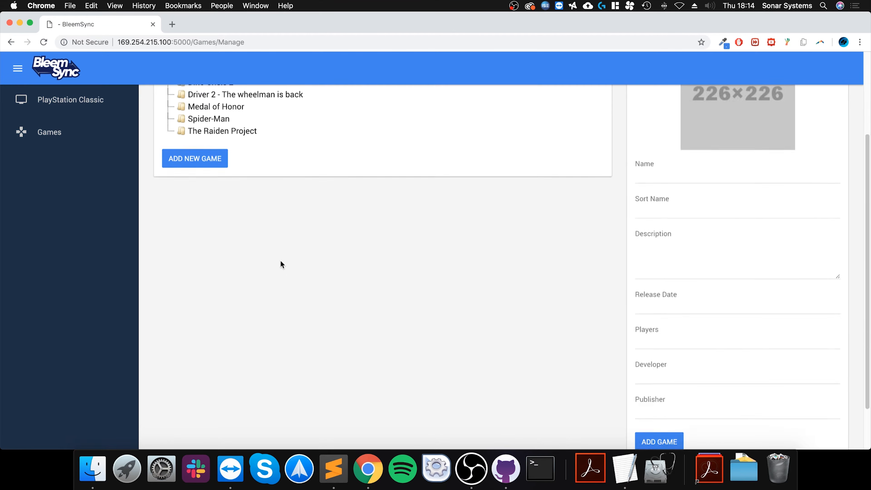
scroll(281, 262, "up", 5)
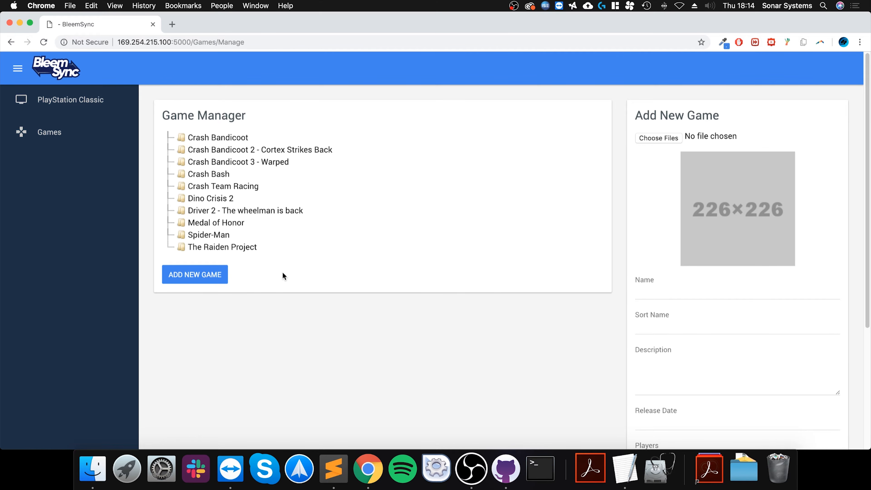
Open the PlayStation Classic System Preferences page and look through its settings down to the end.
left_click(76, 109)
left_click(72, 138)
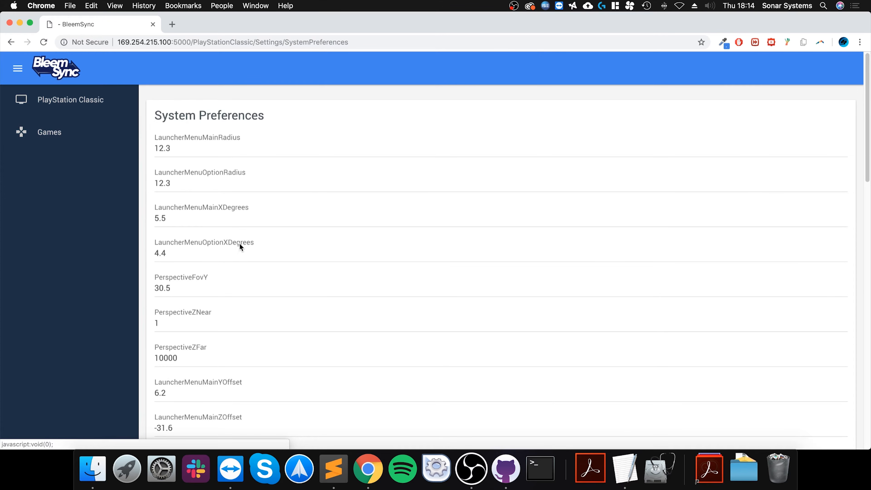
scroll(247, 247, "down", 15)
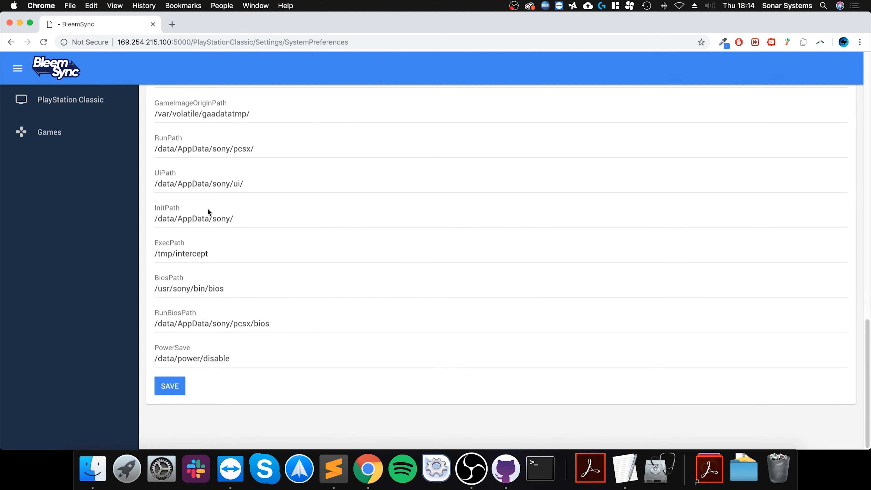
Open the BleemSync Preferences page and look through its boot options, file locations and theme settings.
left_click(84, 113)
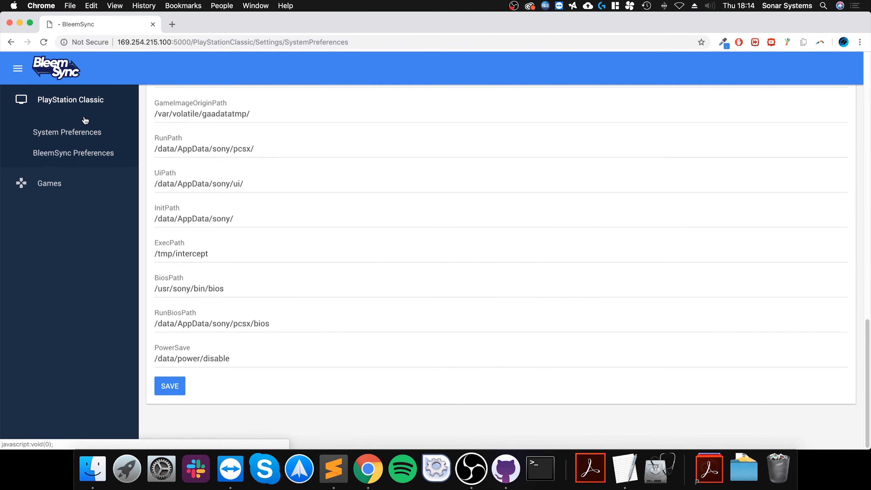
left_click(85, 157)
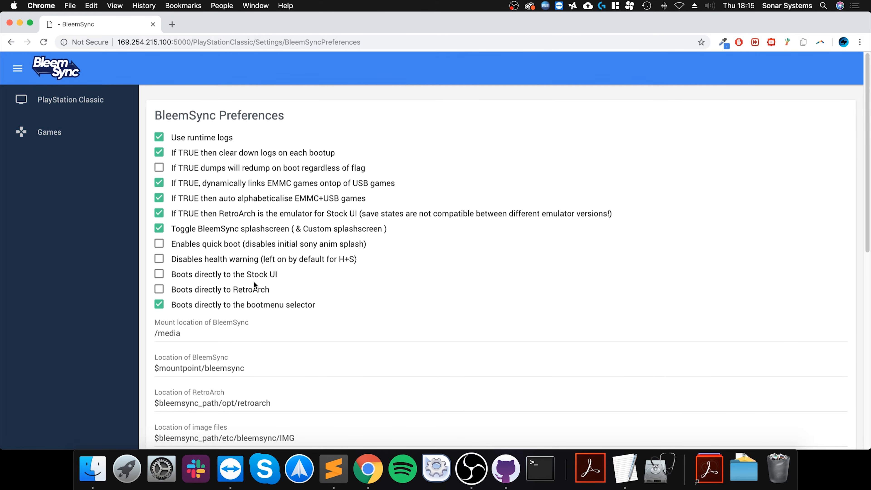
scroll(253, 283, "down", 8)
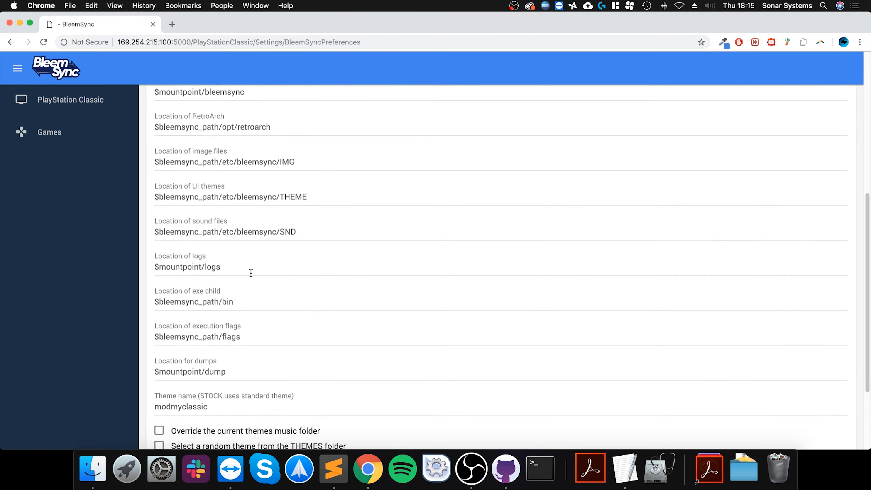
Look over the remaining file location and theme settings in BleemSync Preferences and open the Game Manager page.
scroll(251, 273, "down", 3)
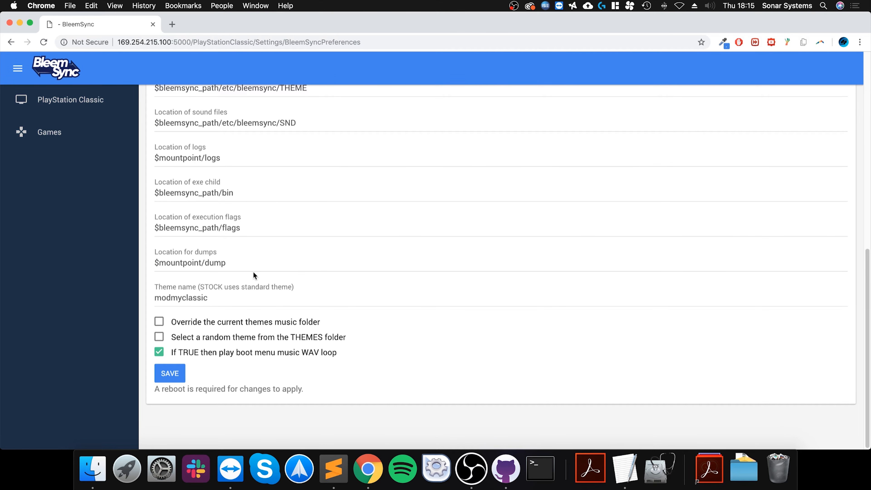
scroll(253, 272, "up", 12)
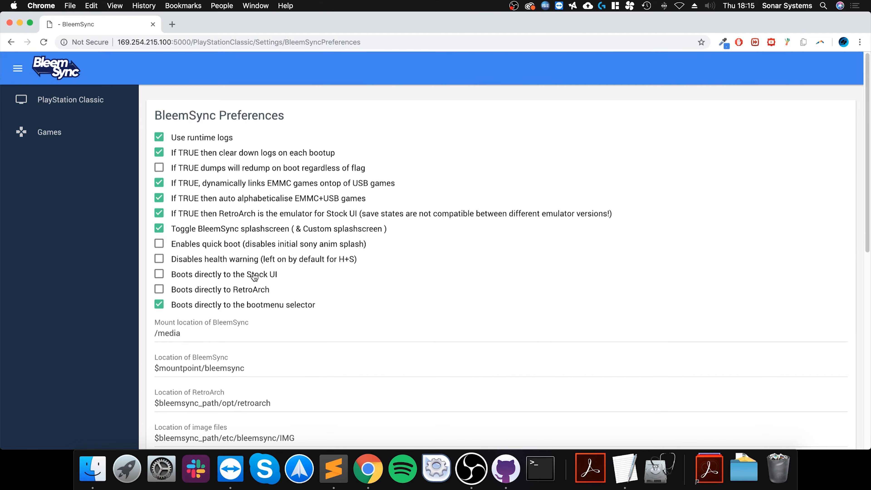
left_click(58, 131)
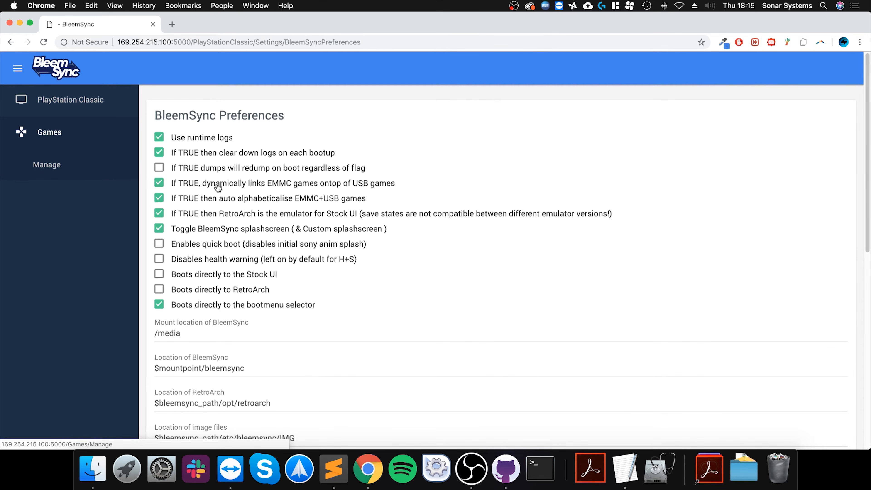
left_click(74, 177)
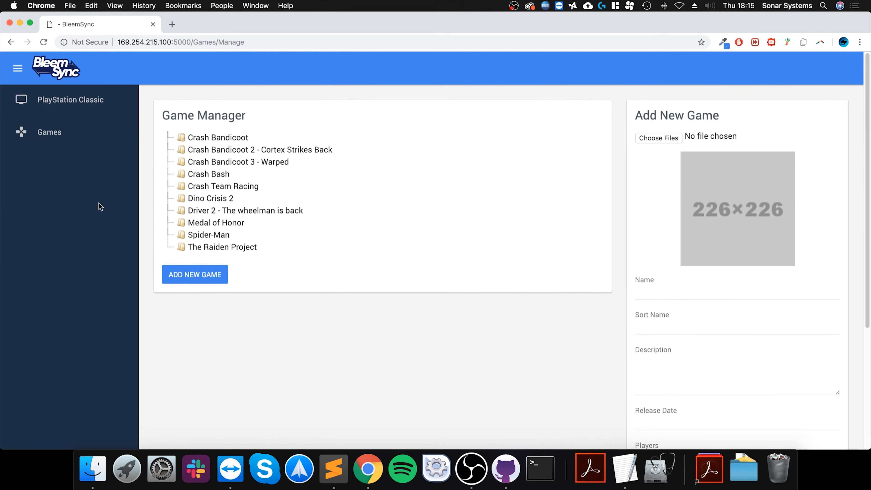
Delete Crash Bandicoot from the Game Manager list and open a blank form for adding a new game.
left_click(214, 138)
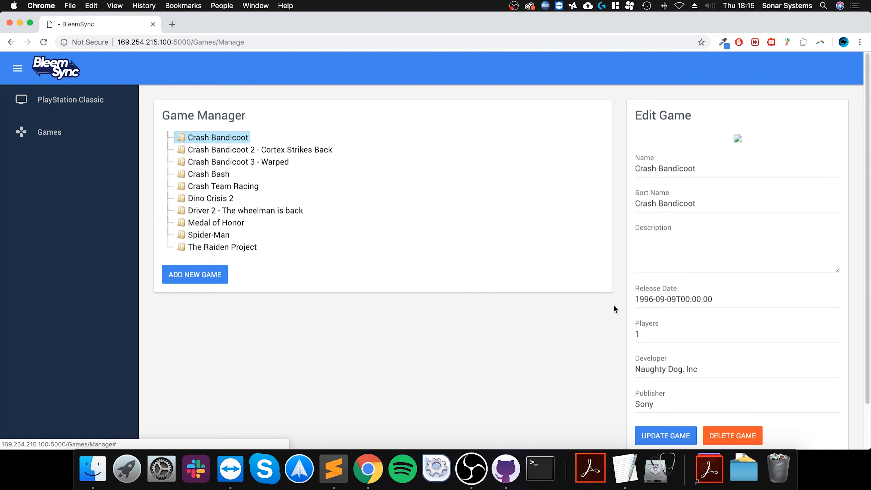
scroll(737, 212, "down", 1)
scroll(722, 262, "up", 1)
scroll(727, 374, "down", 1)
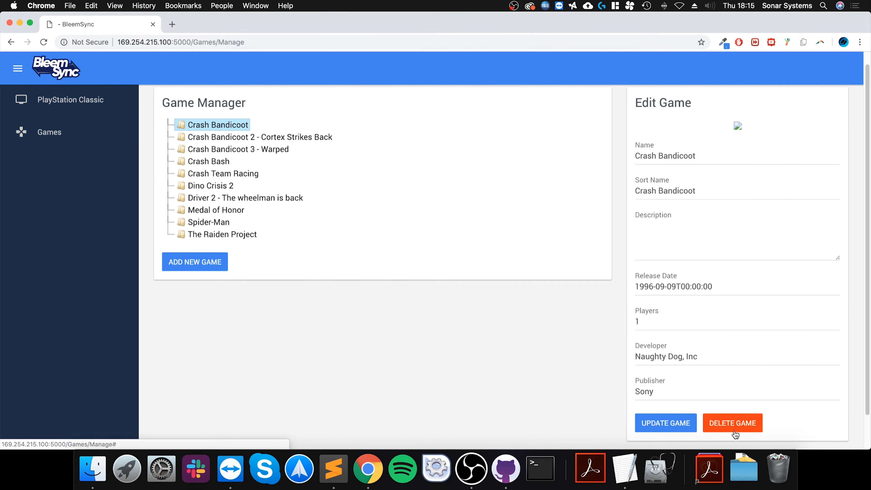
left_click(733, 424)
left_click(511, 116)
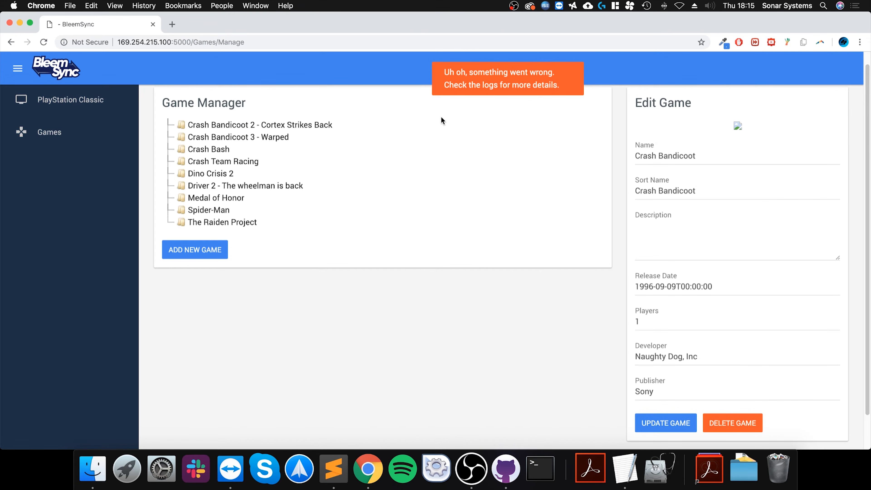
left_click_drag(456, 81, 483, 84)
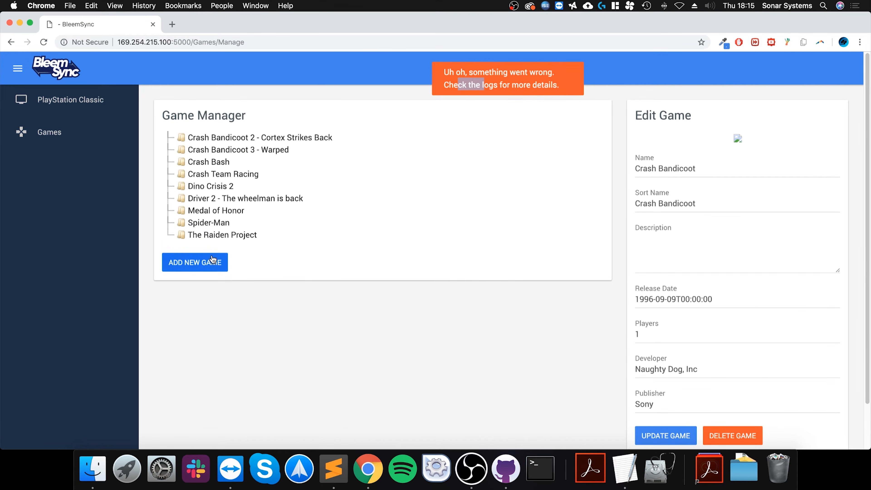
left_click(209, 263)
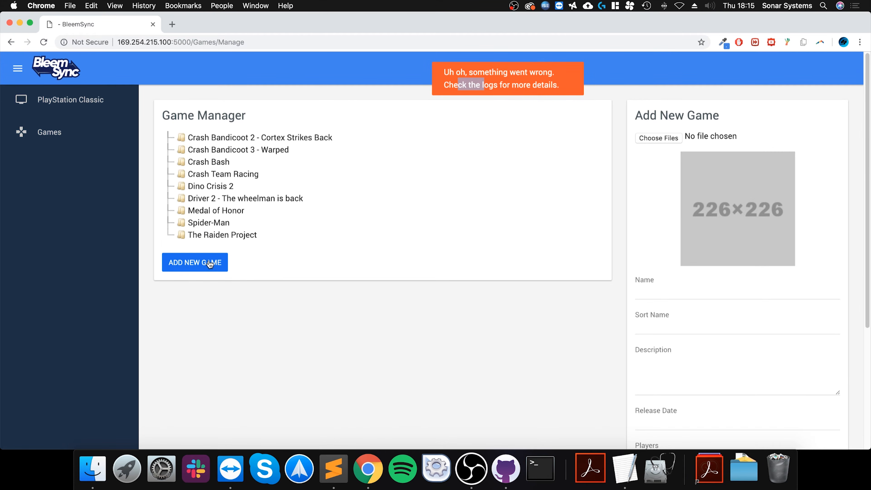
Try to load Crash Bandicoot.cue and Crash Bandicoot.iso from the desktop's Crash Bandicoot folder as the new game's files.
left_click(656, 138)
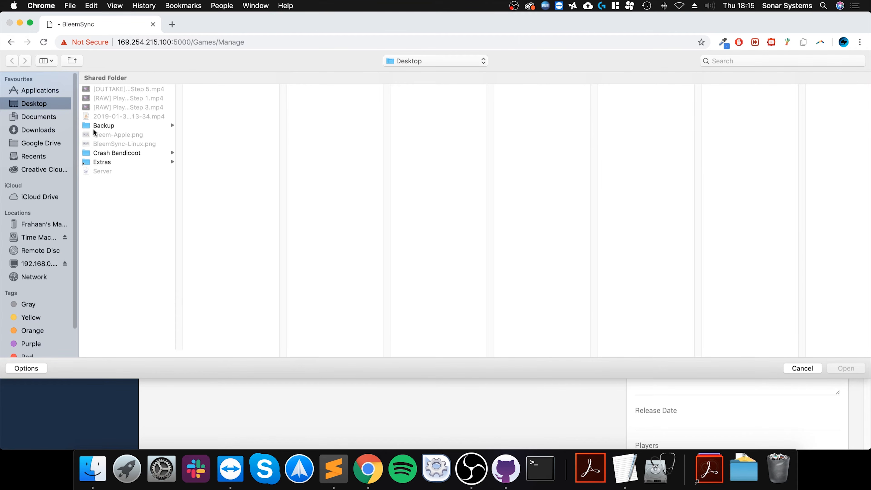
left_click(95, 152)
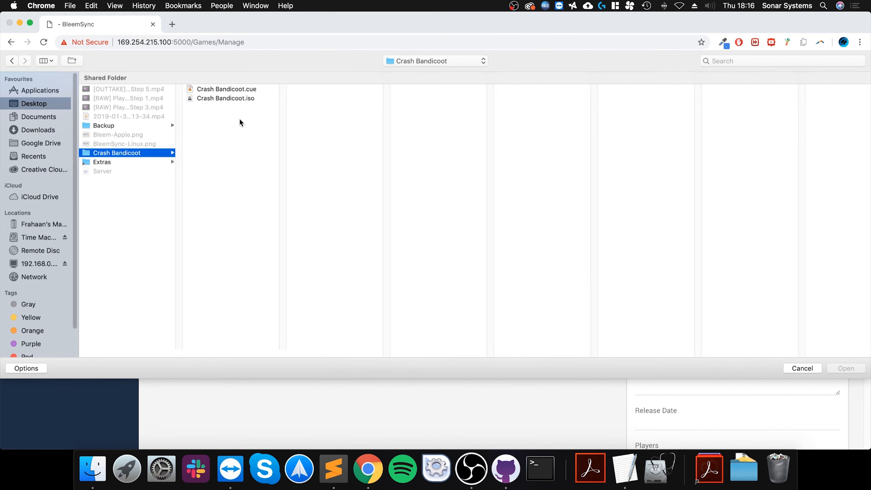
left_click_drag(239, 120, 231, 74)
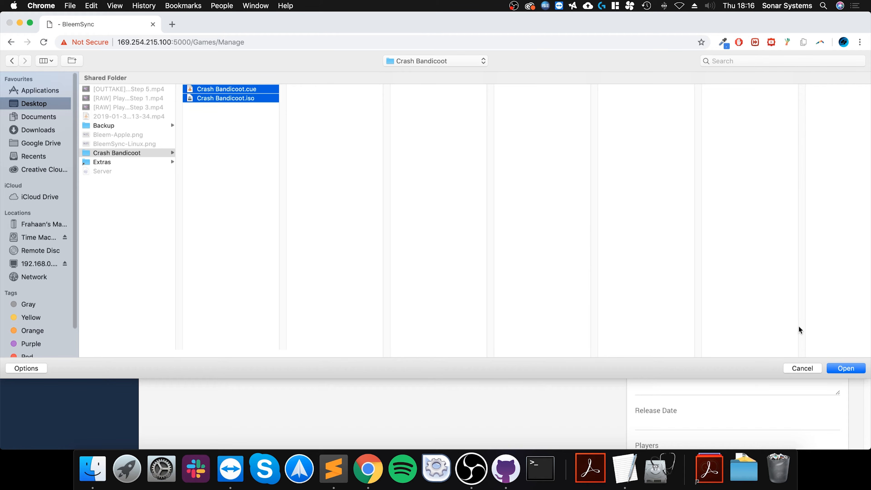
left_click(840, 368)
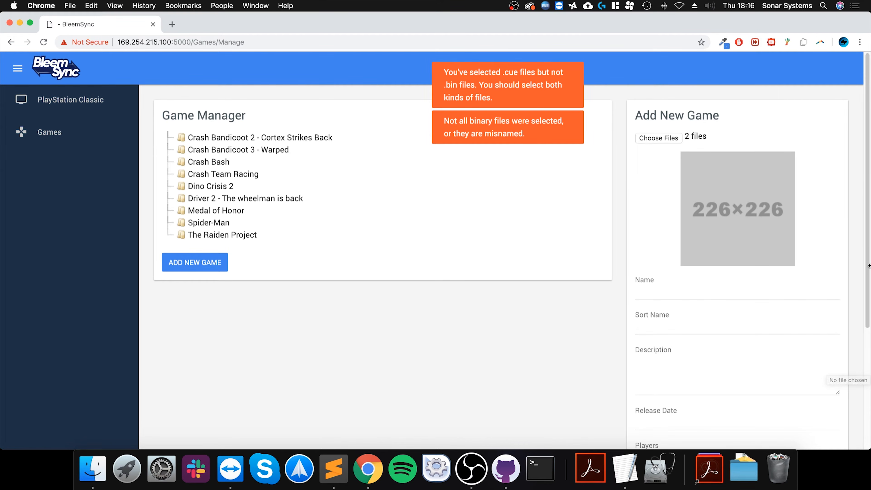
Narrow the browser window, change the extension of Crash Bandicoot.iso in the desktop's Crash Bandicoot folder to .bin, and close the folder.
left_click_drag(869, 185, 576, 185)
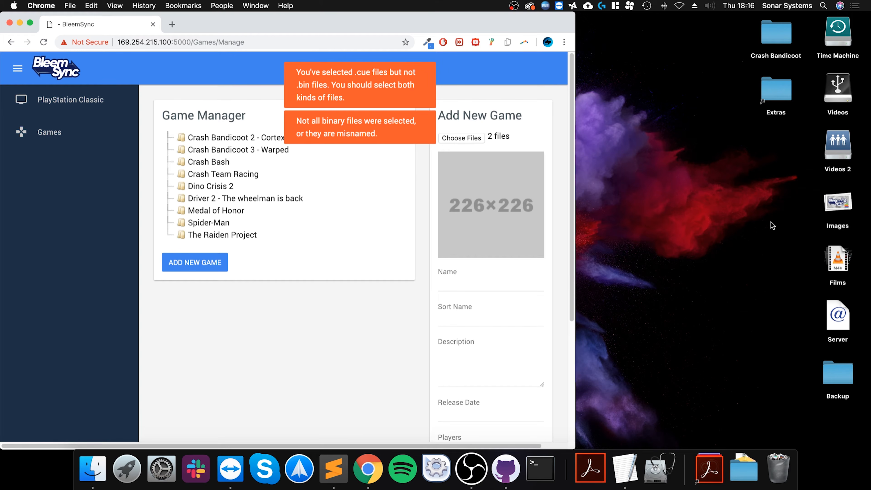
left_click(772, 39)
double_click(772, 40)
left_click(467, 128)
left_click(467, 128)
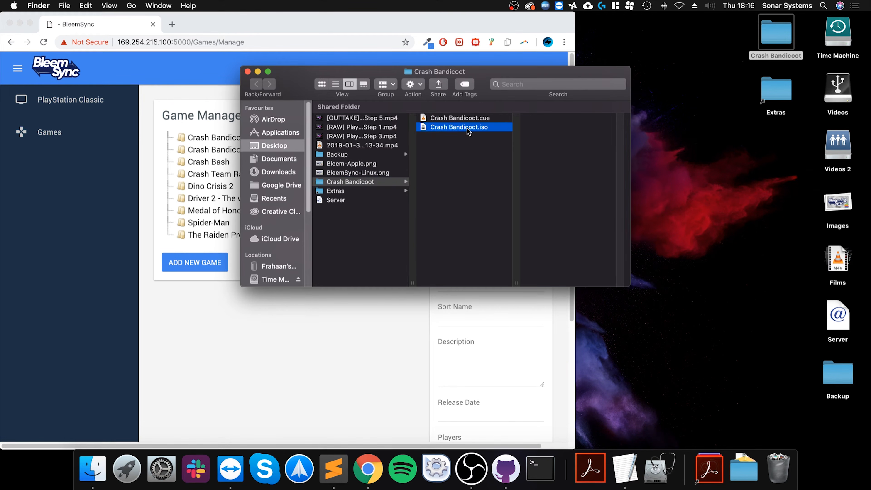
key("Delete")
key("Delete")
key("Delete")
type("bin")
key("Return")
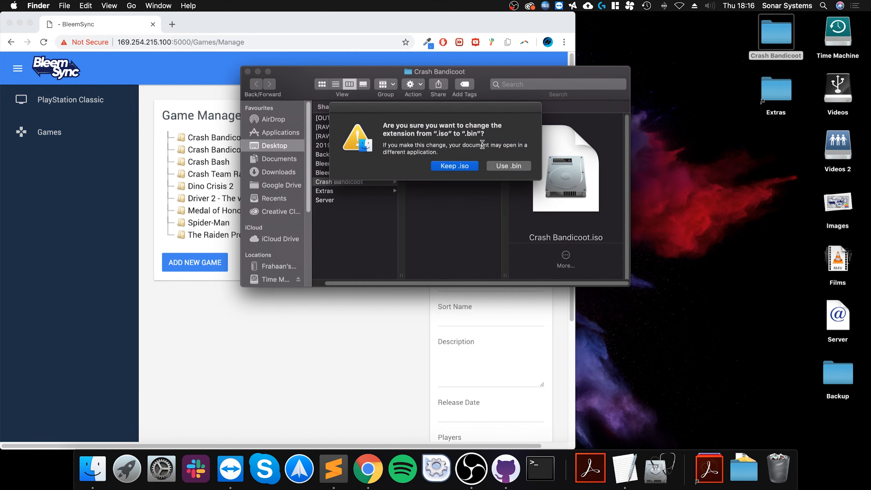
left_click(496, 166)
left_click(248, 72)
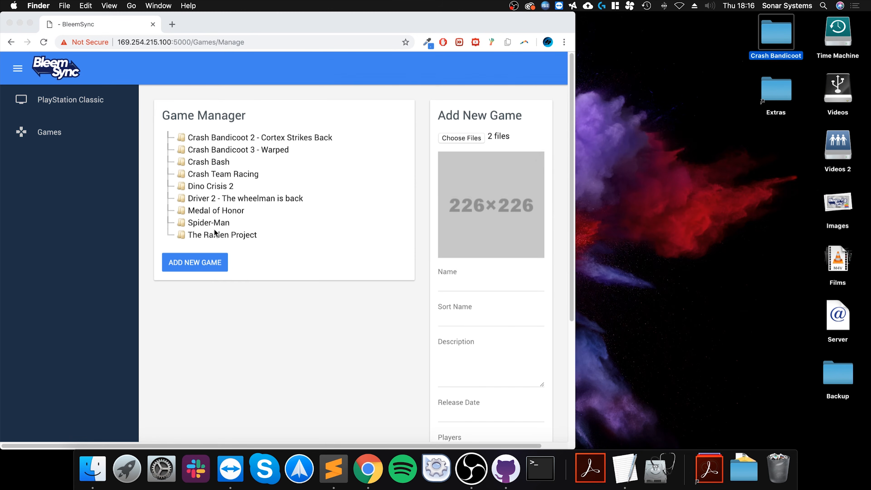
Choose Crash Bandicoot.bin and Crash Bandicoot.cue as the files for the new game.
left_click(467, 137)
left_click_drag(164, 111, 127, 62)
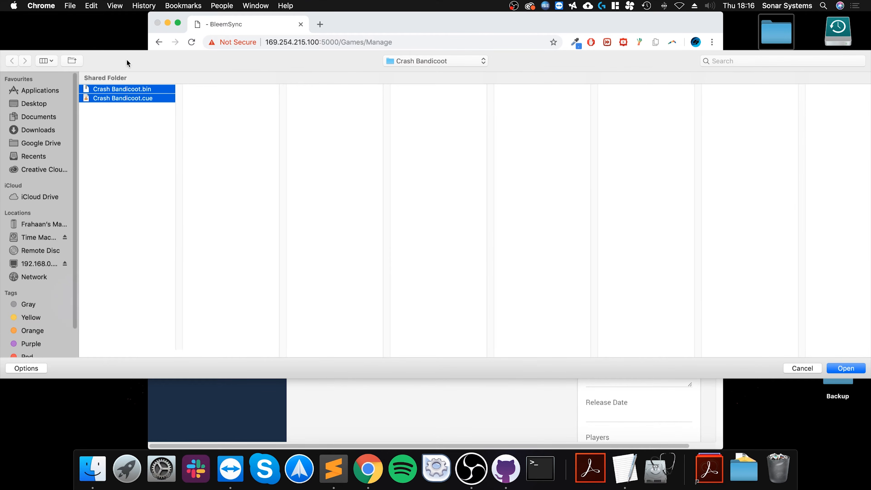
key("Return")
scroll(408, 328, "down", 2)
scroll(421, 322, "up", 2)
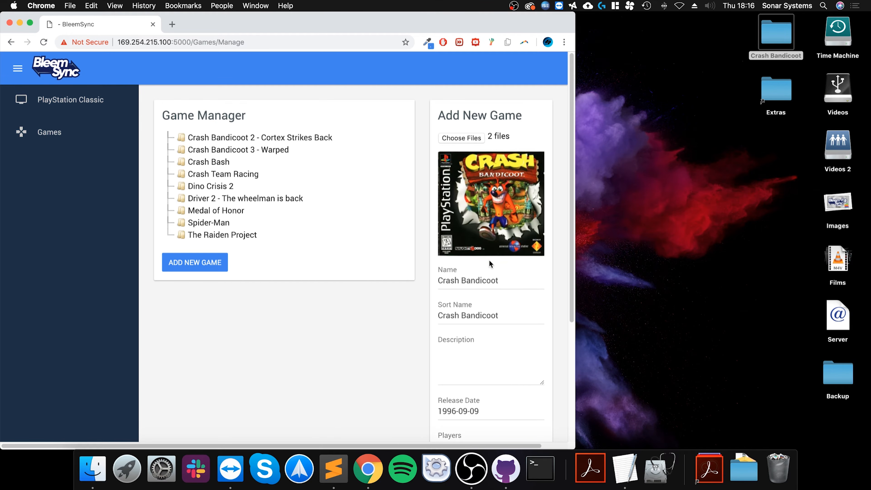
Review the filled-in Crash Bandicoot details and submit the game for upload.
scroll(489, 260, "down", 3)
scroll(475, 271, "down", 1)
scroll(474, 282, "down", 1)
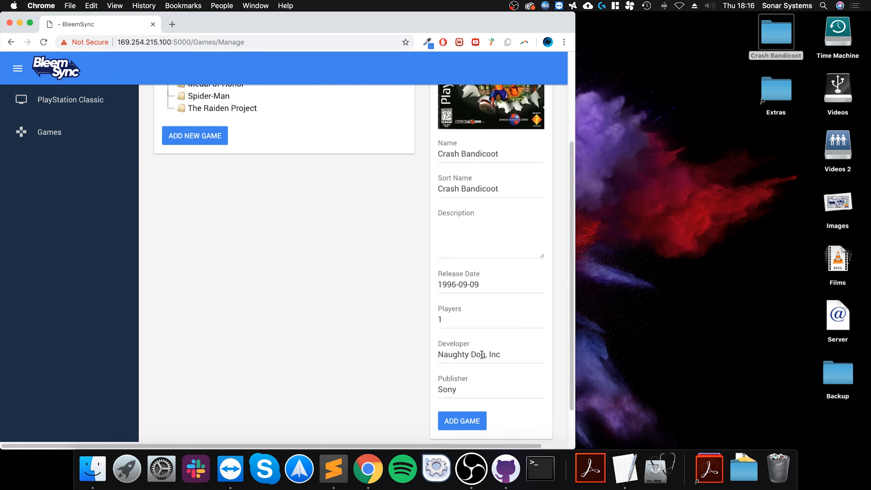
left_click(465, 424)
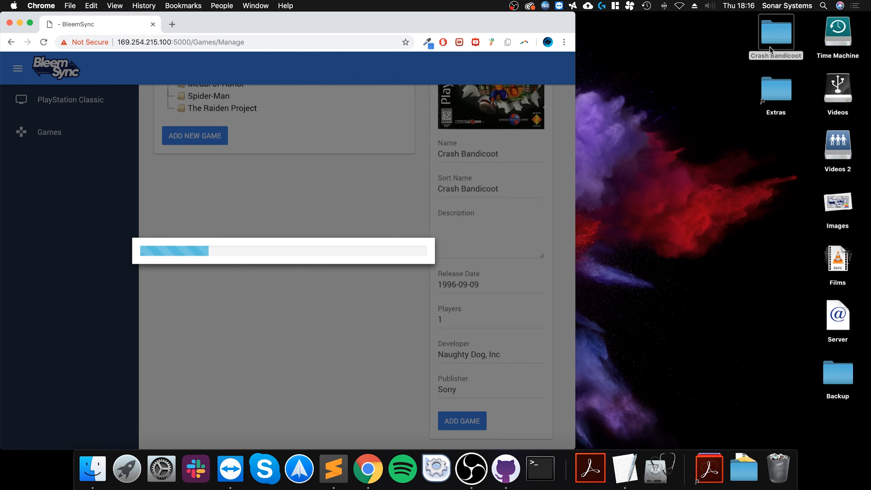
Check the file size of Crash Bandicoot.bin in the desktop's Crash Bandicoot folder and close the folder.
double_click(765, 38)
left_click(460, 117)
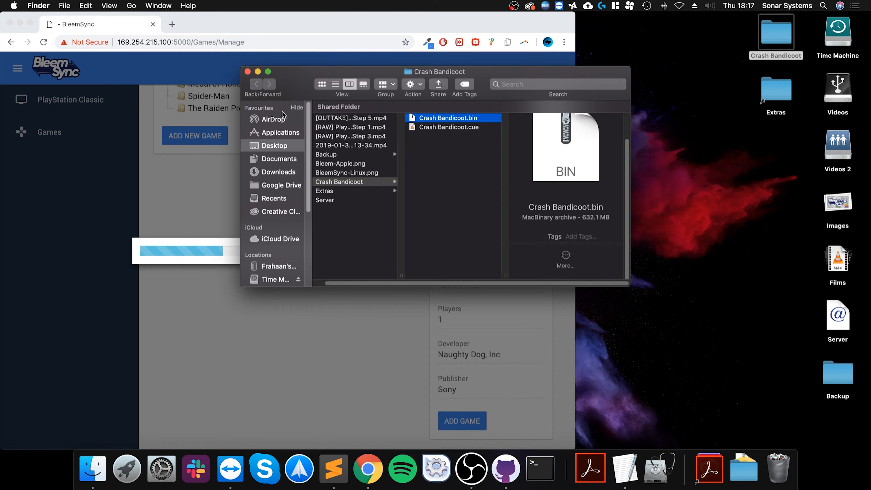
left_click(247, 72)
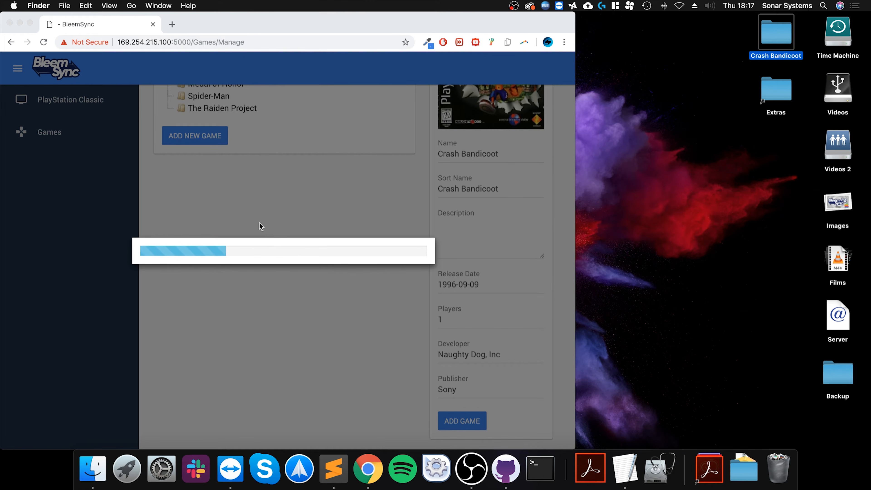